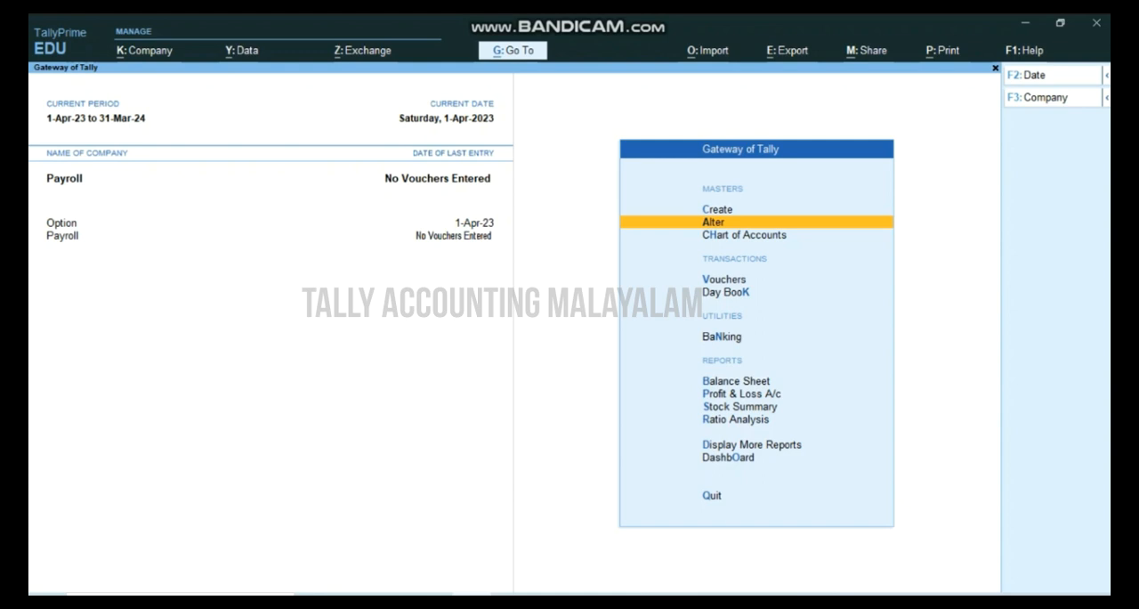
- Switch to the WPS Writer document to review the employer PF contribution split, and return to TallyPrime
key(alt+Tab)
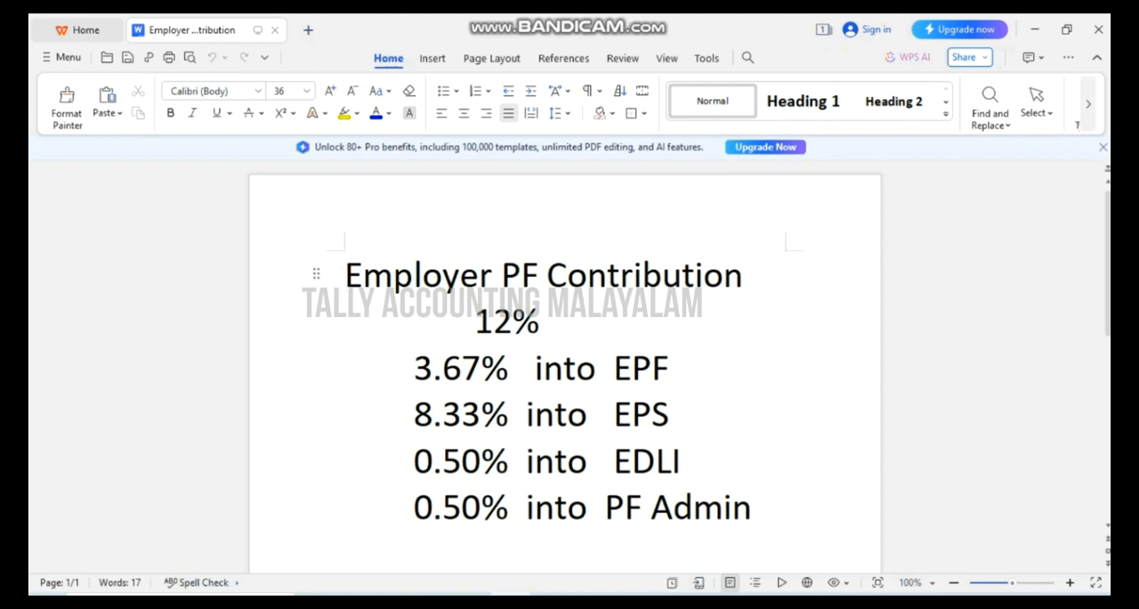
mouse_move(472, 598)
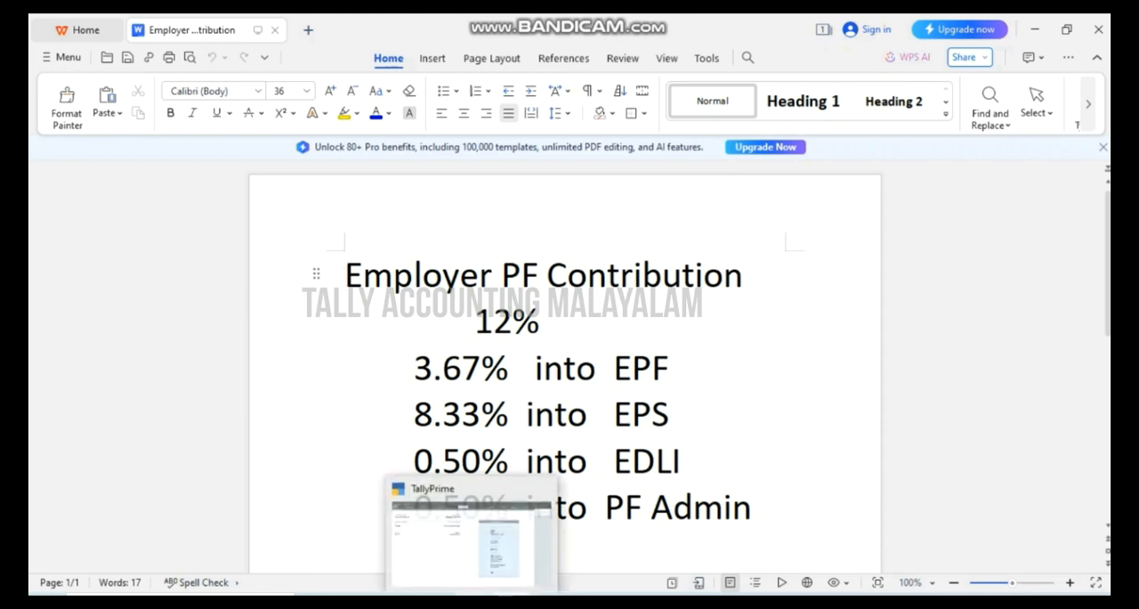
click(467, 539)
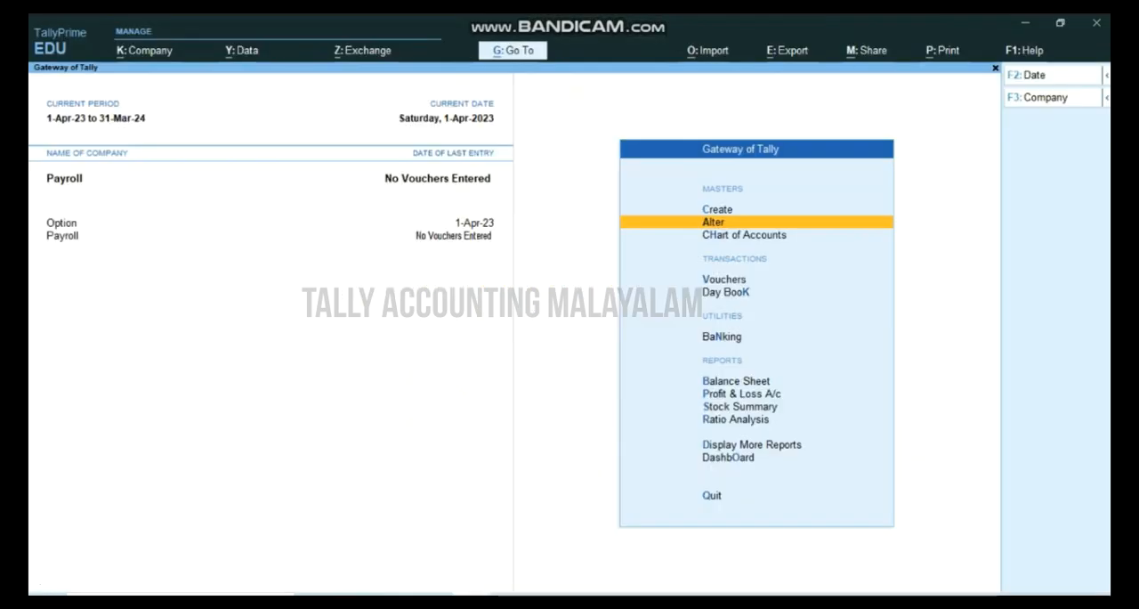
key(Up)
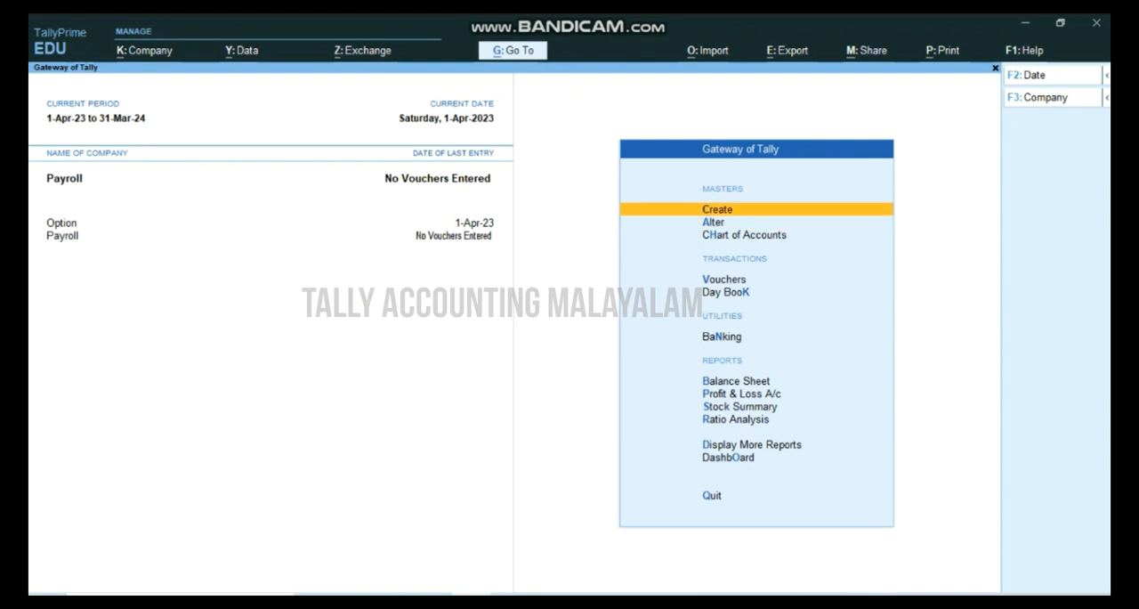
key(Return)
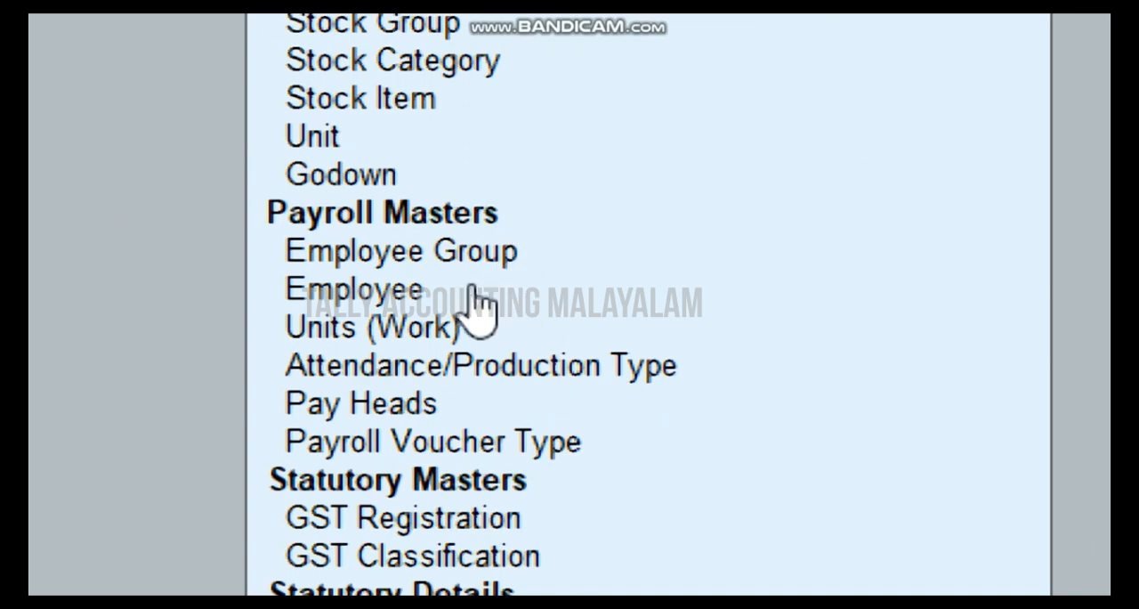
click(328, 411)
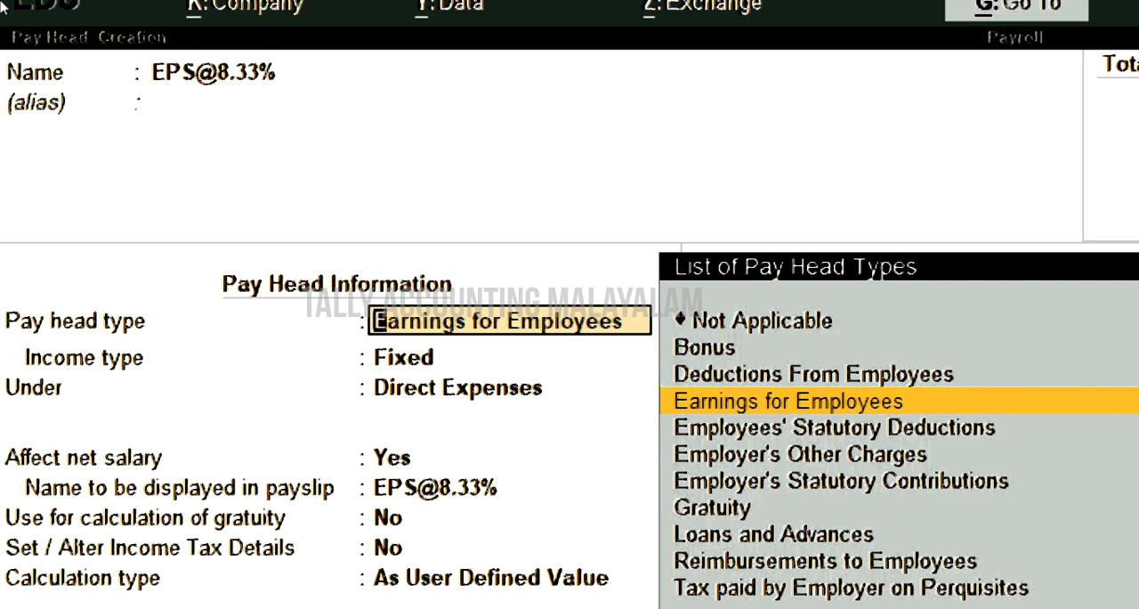
- Set the pay head type to Employer's Statutory Contributions and the statutory pay type to EPS Account (A/c No. 10)
key(Down)
key(Down)
key(Down)
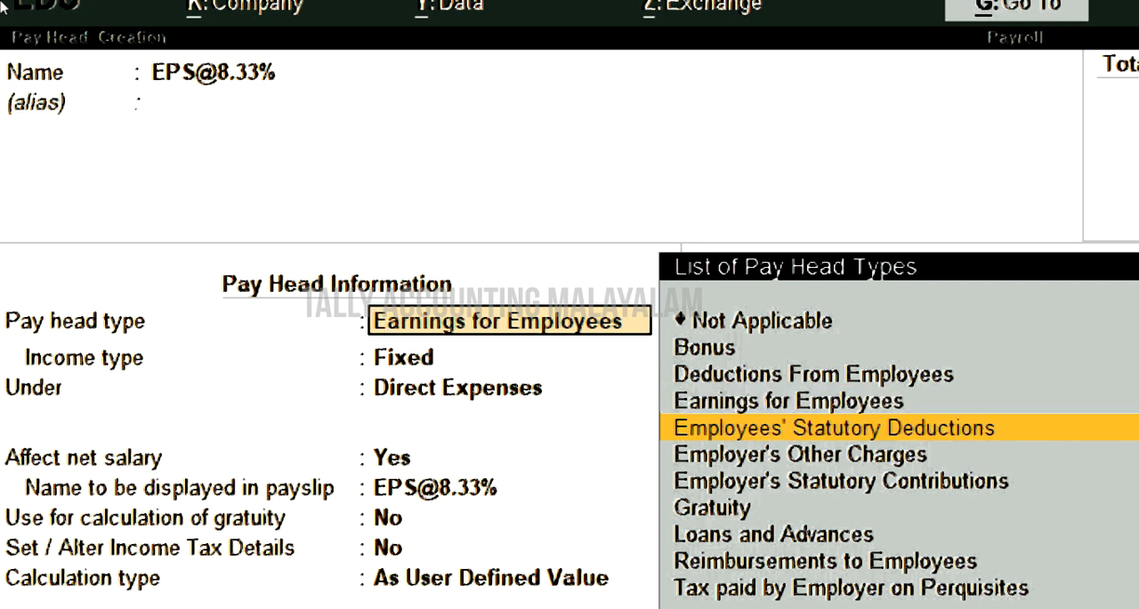
key(Return)
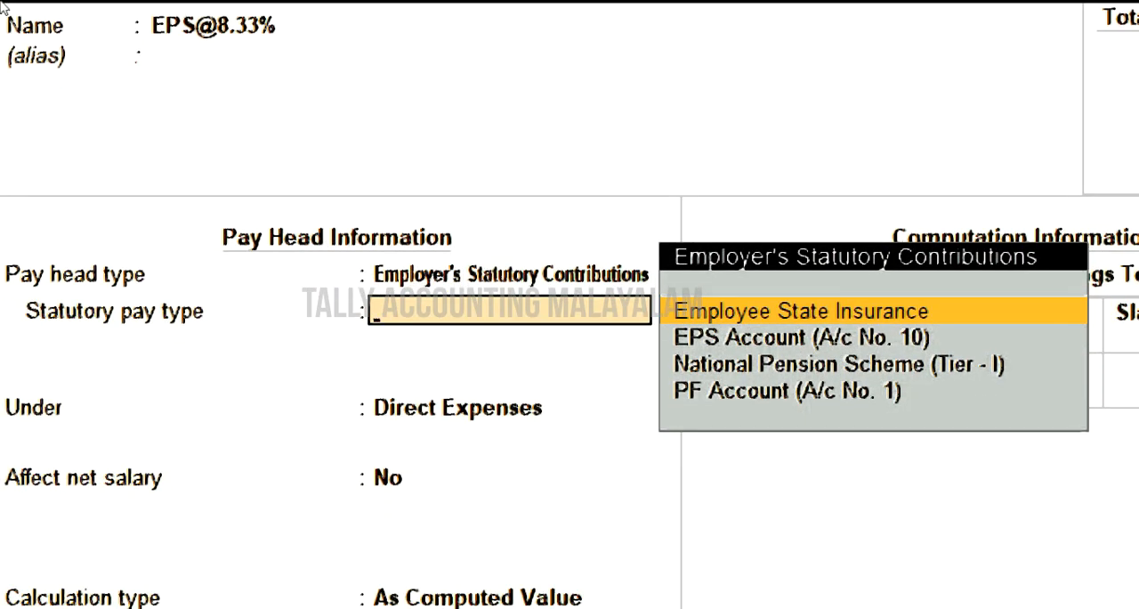
key(Down)
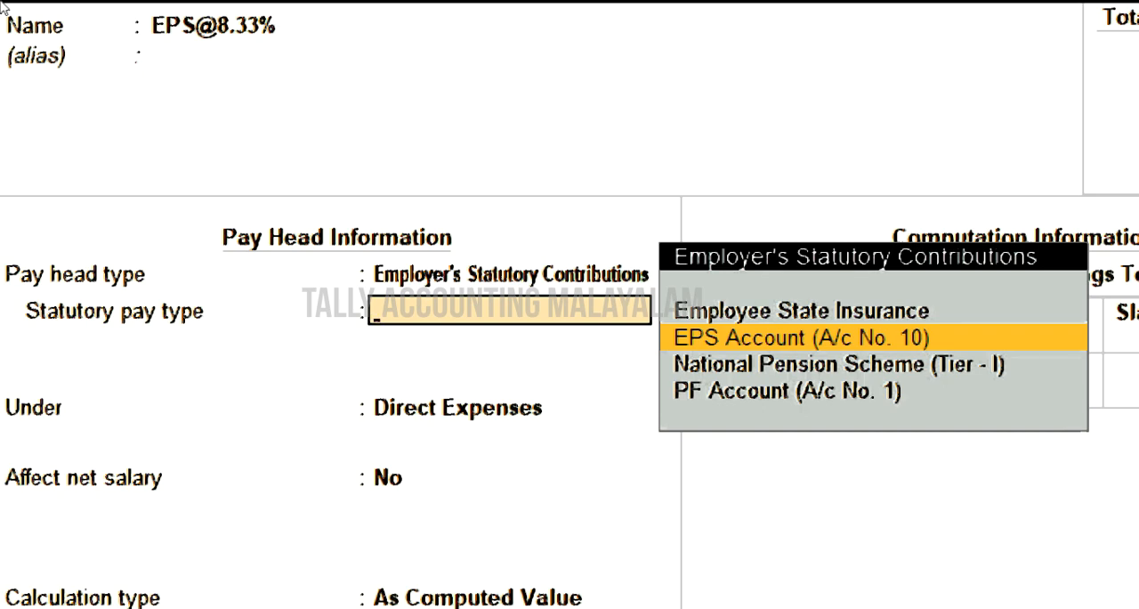
key(Return)
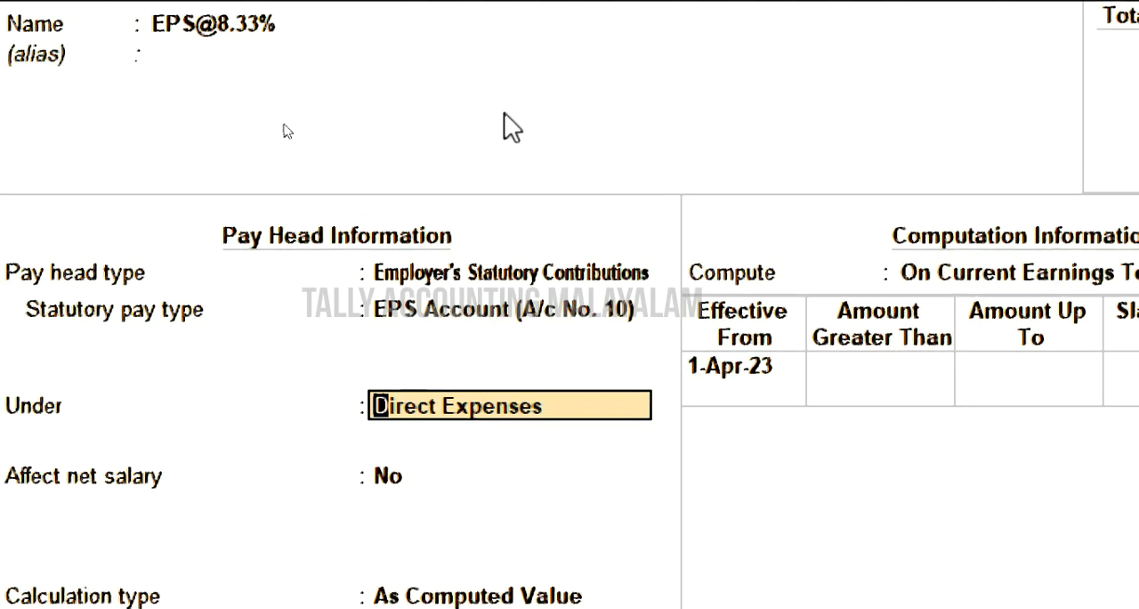
- Place the EPS pay head under Indirect Expenses, accepting No for affecting net salary and Months as the calculation period
key(Down)
key(Down)
key(Down)
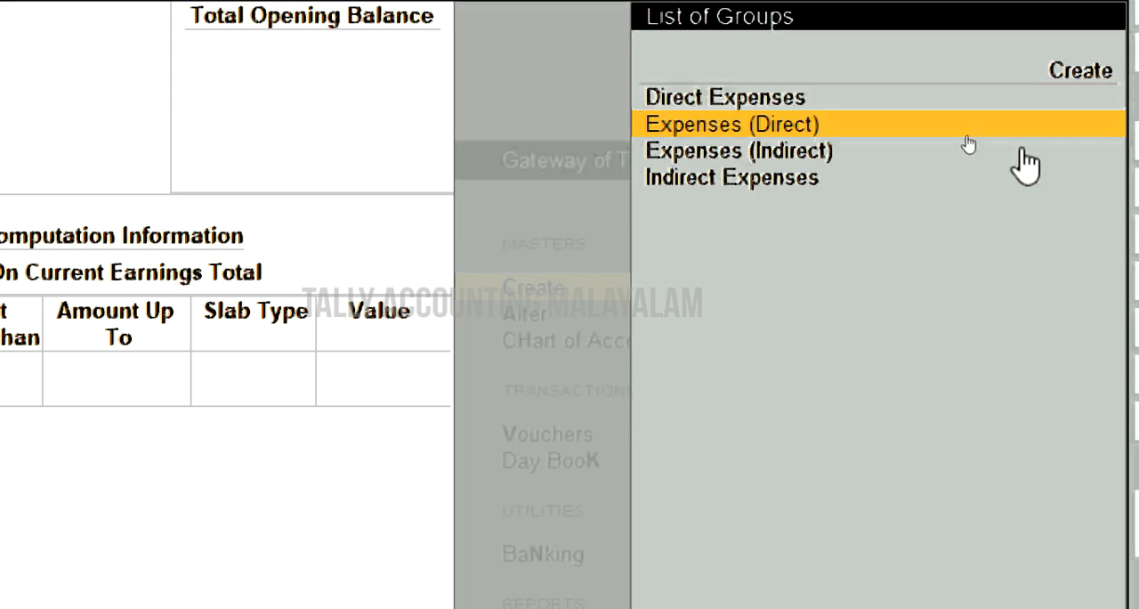
key(Return)
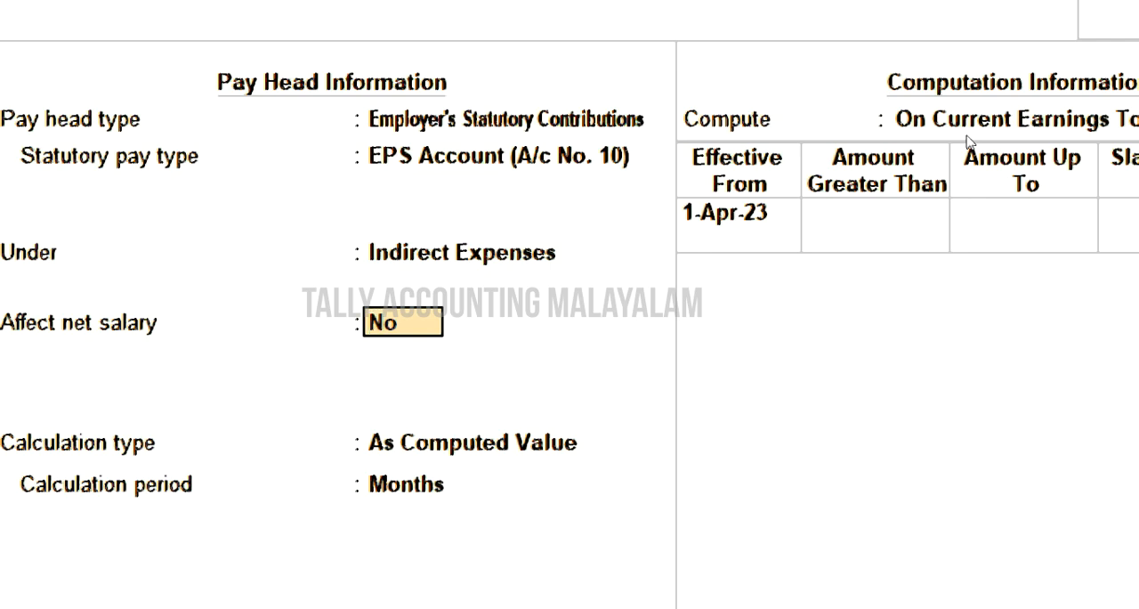
key(Return)
key(Down)
key(Down)
key(Return)
key(Return)
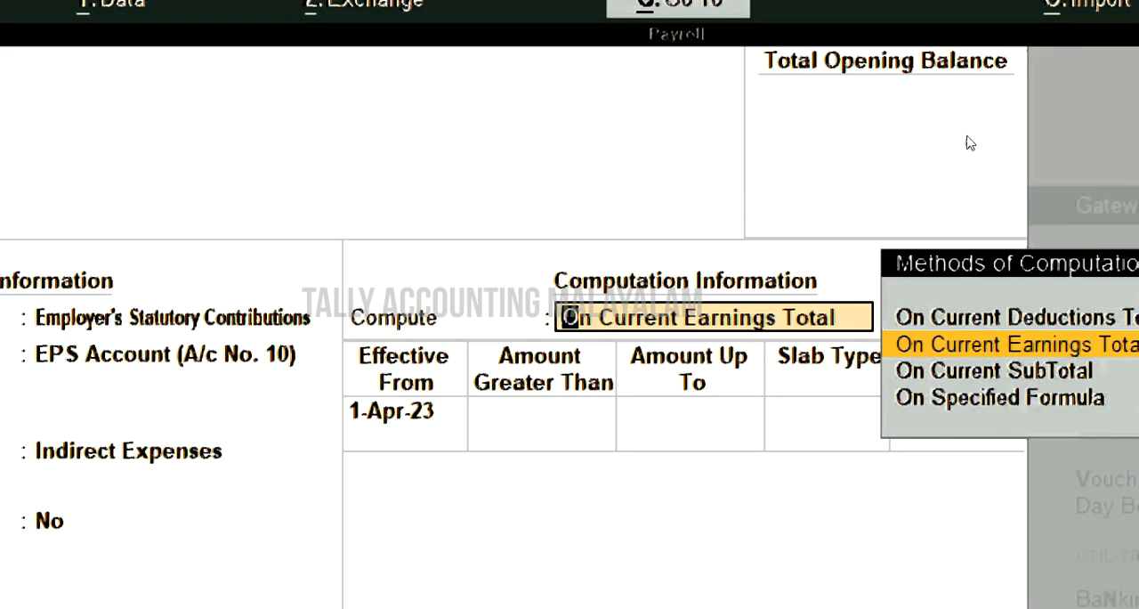
- Set the EPS pay head to compute on a specified formula of Basic Salary plus Da
key(Down)
key(Down)
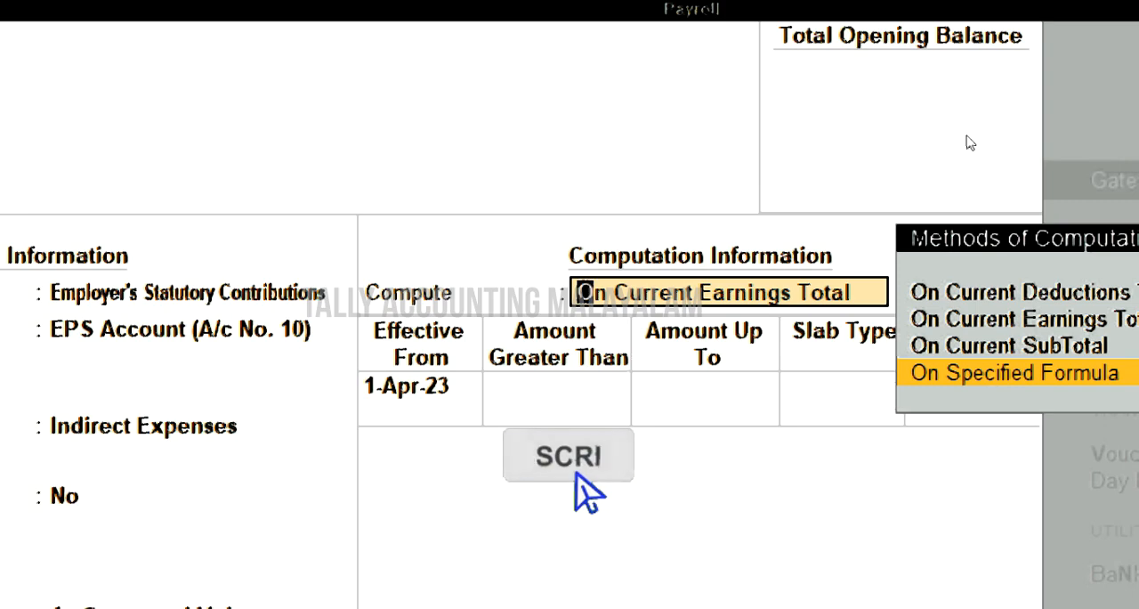
key(Return)
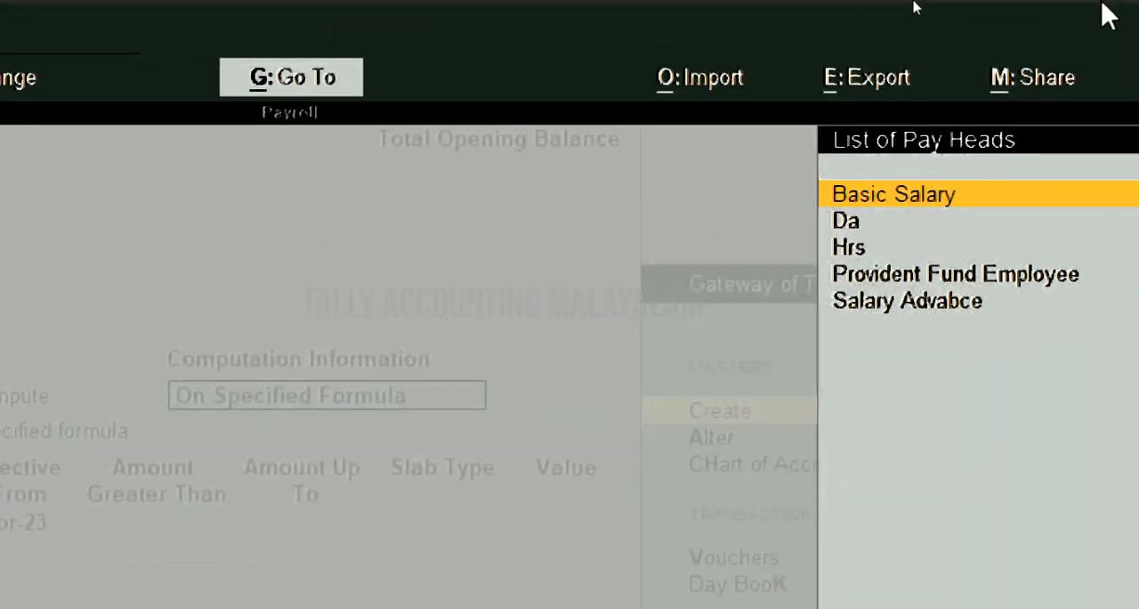
key(Return)
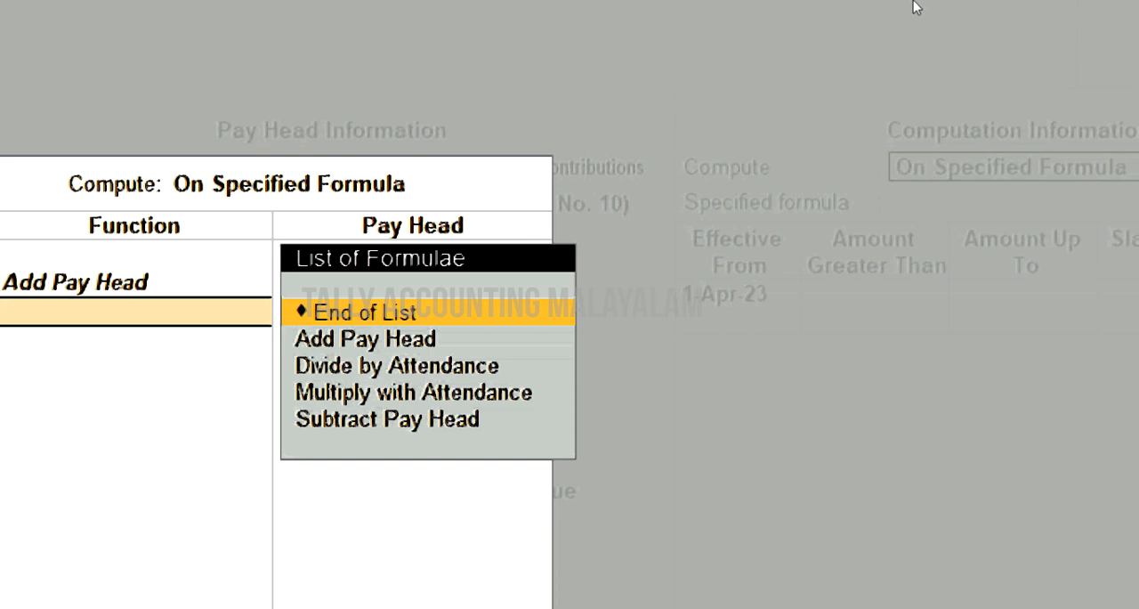
key(Down)
key(Return)
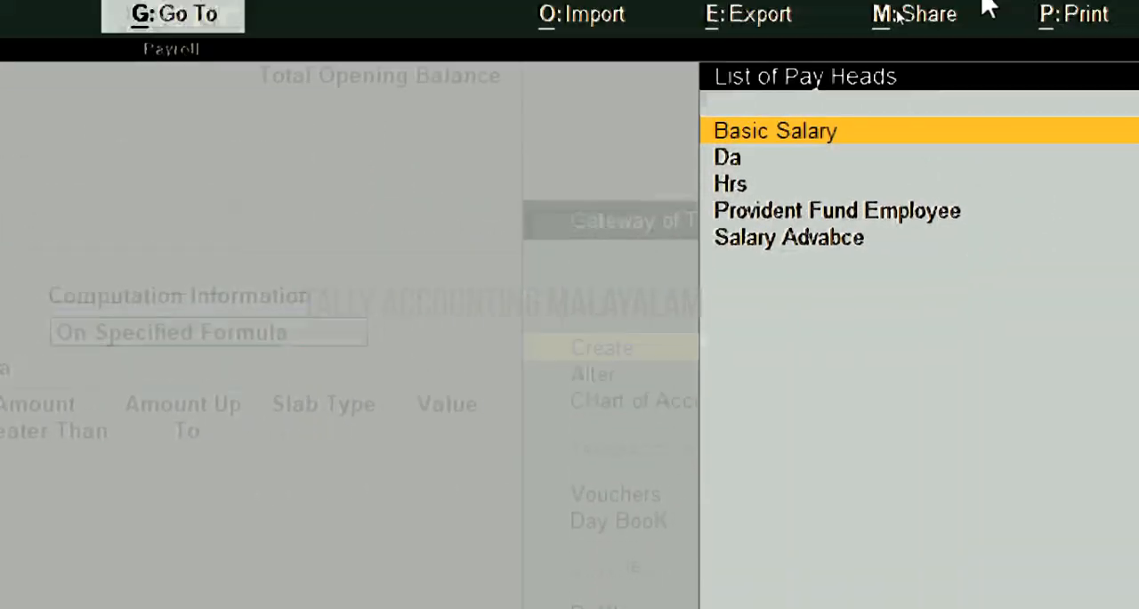
key(Down)
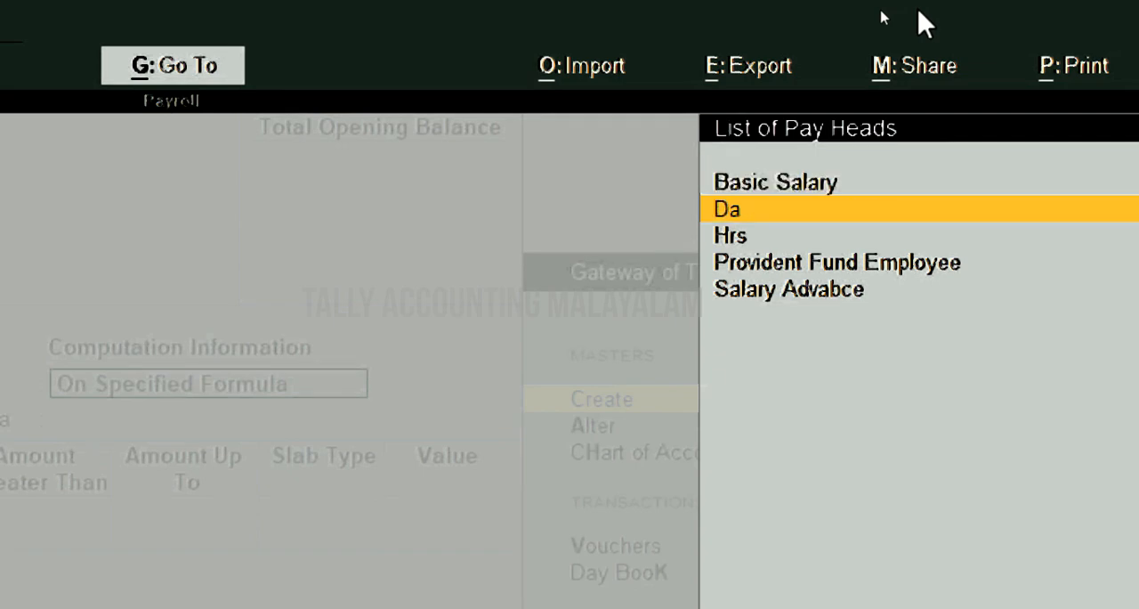
key(Return)
- Add a computation slab effective from 1-Aug-23 for amounts up to 15,000 at a percentage of 8.33
key(Return)
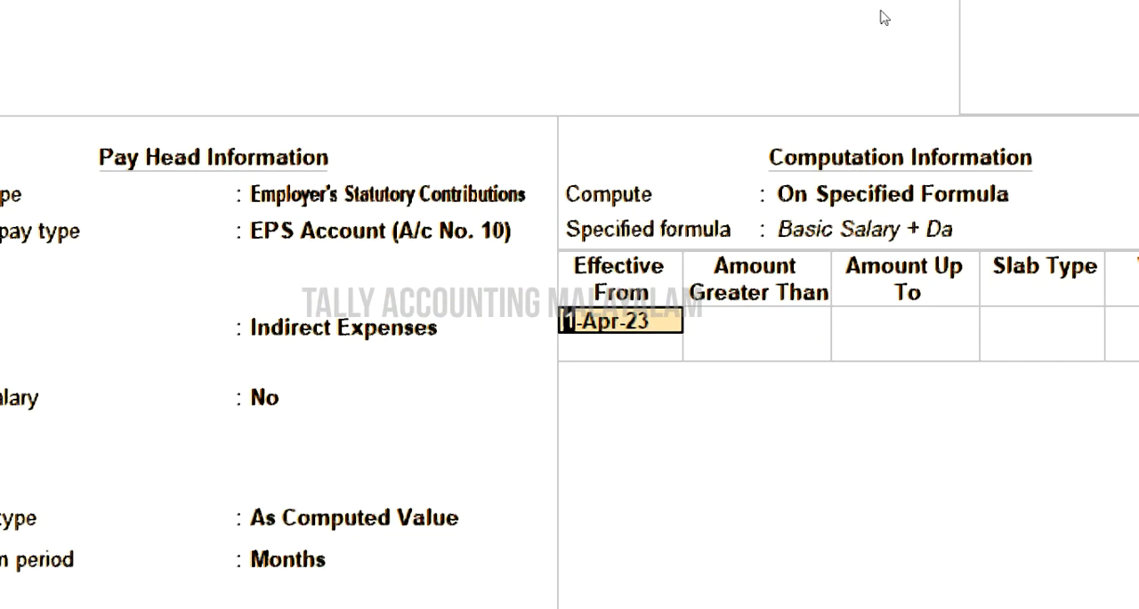
text(1-8)
key(Return)
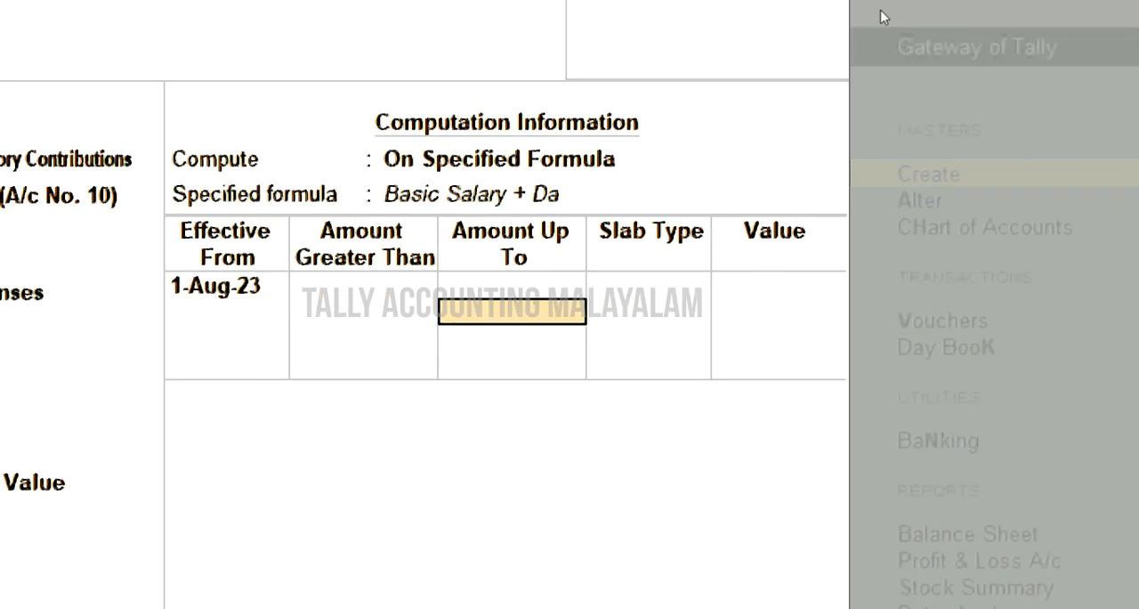
text(15,000)
key(Return)
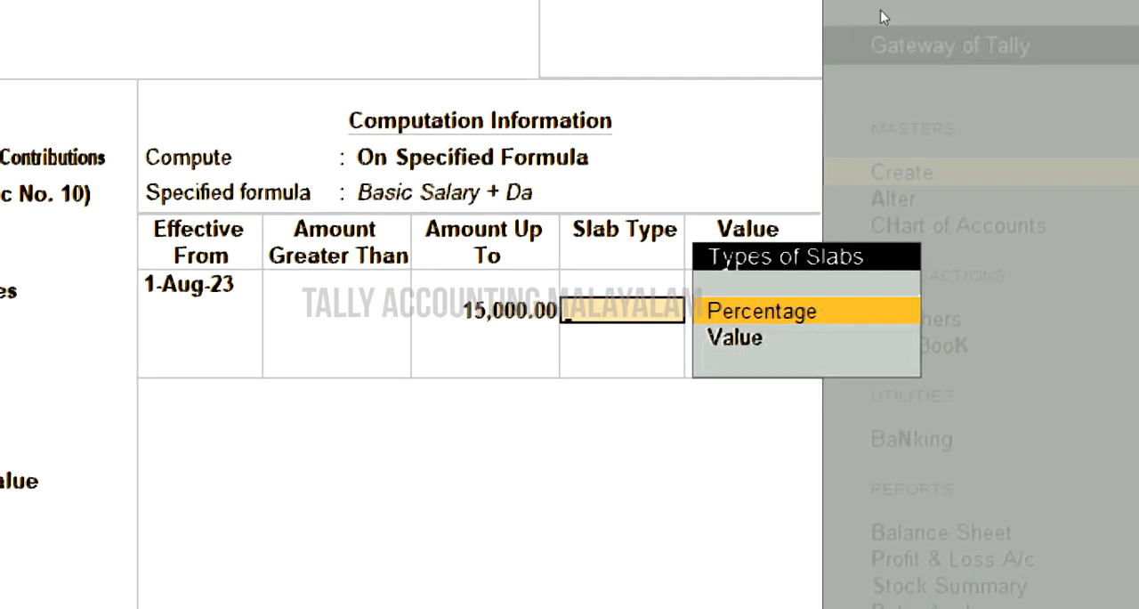
key(Return)
text(8.33)
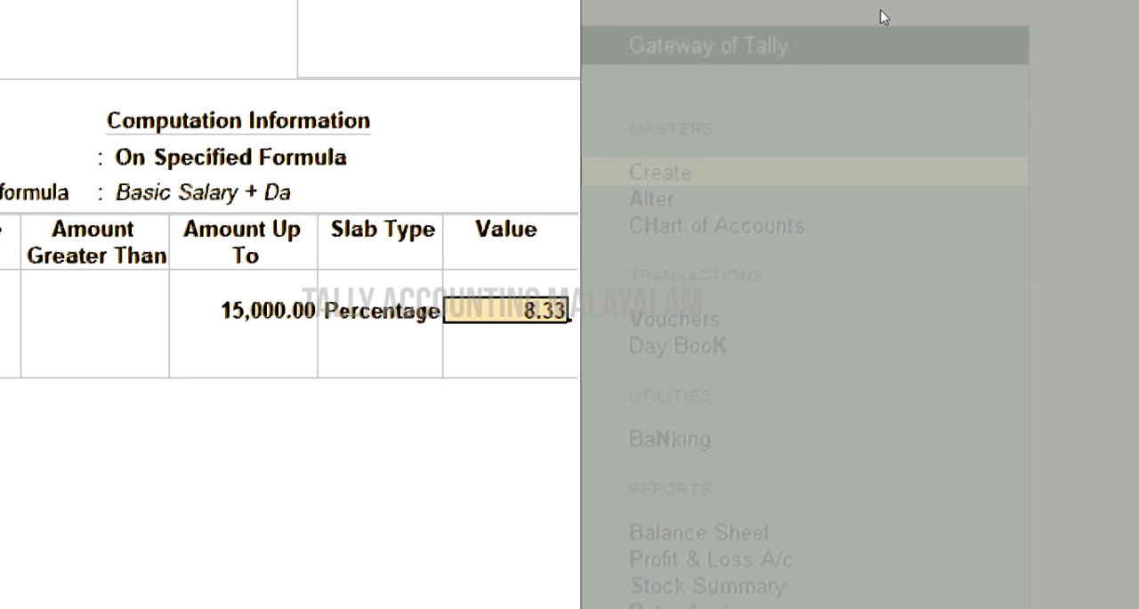
key(Return)
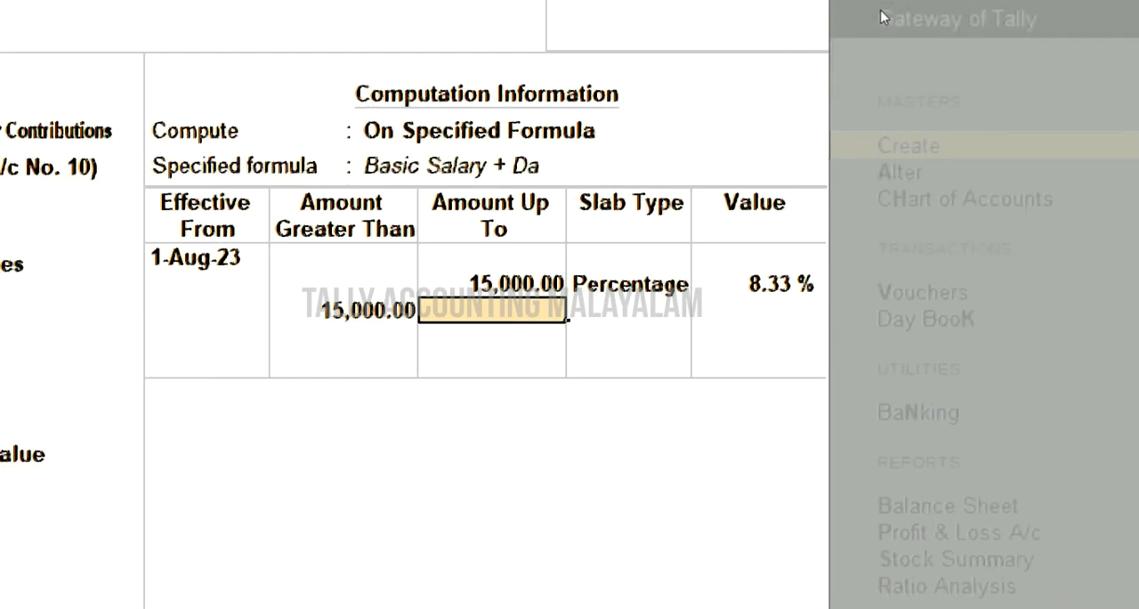
- Add a slab with a fixed value of 1250 for amounts above 15,000 and save the EPS pay head
key(Return)
key(Down)
key(Return)
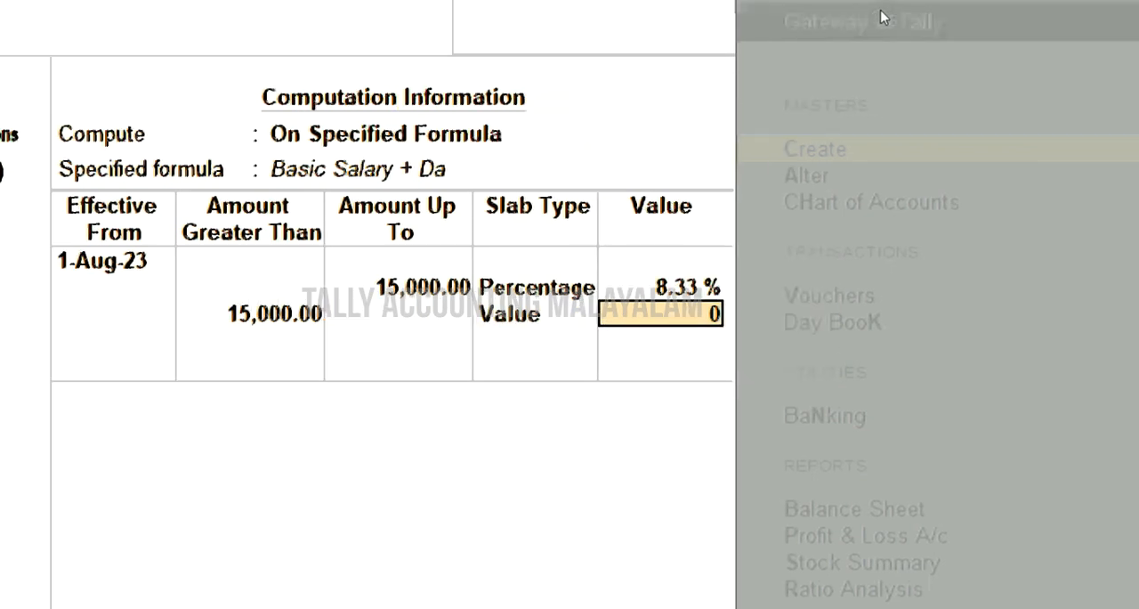
text(1250)
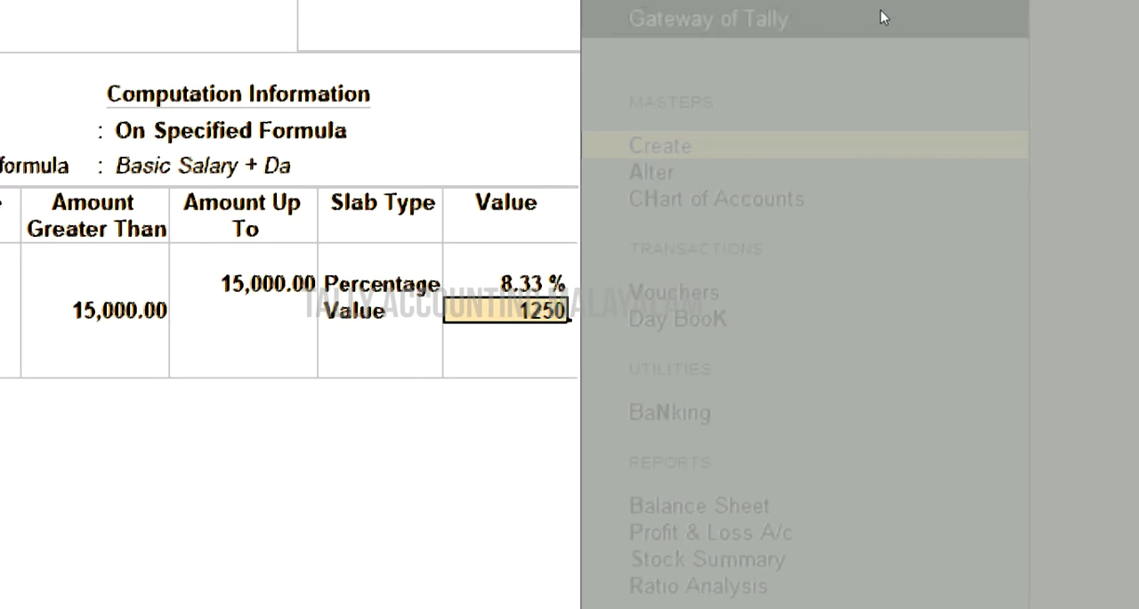
key(Return)
key(Return)
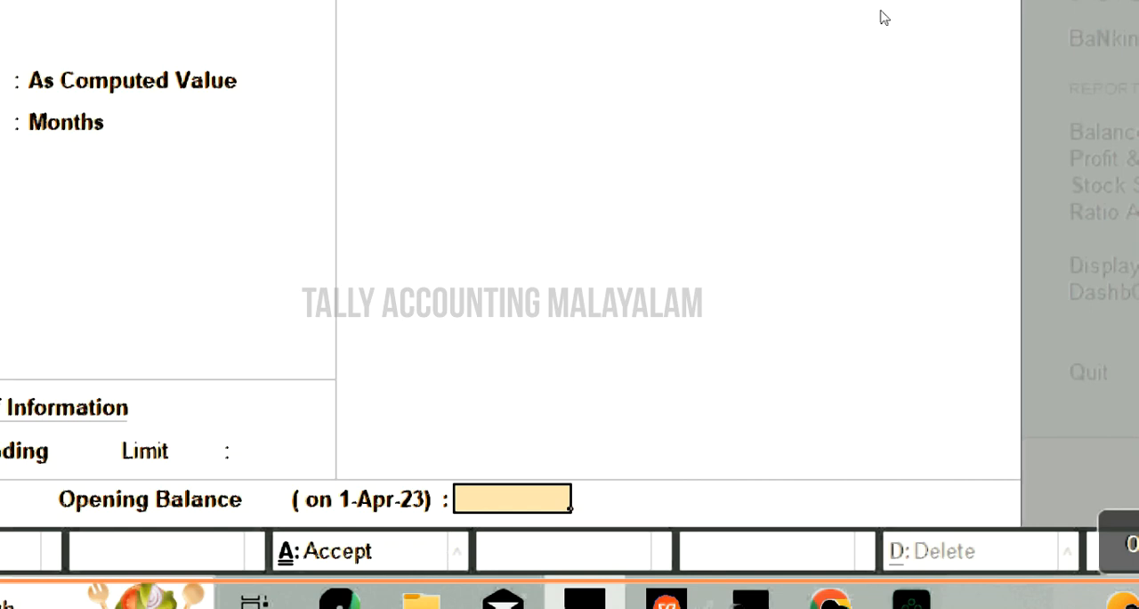
key(Return)
key(Return)
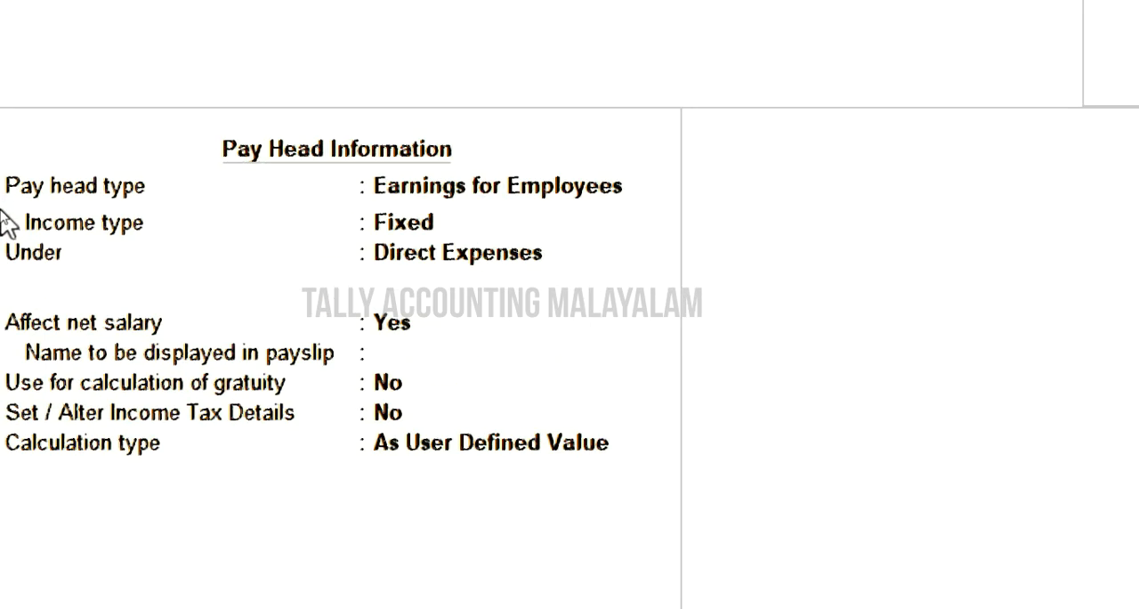
text(EPF@3.67$)
key(BackSpace)
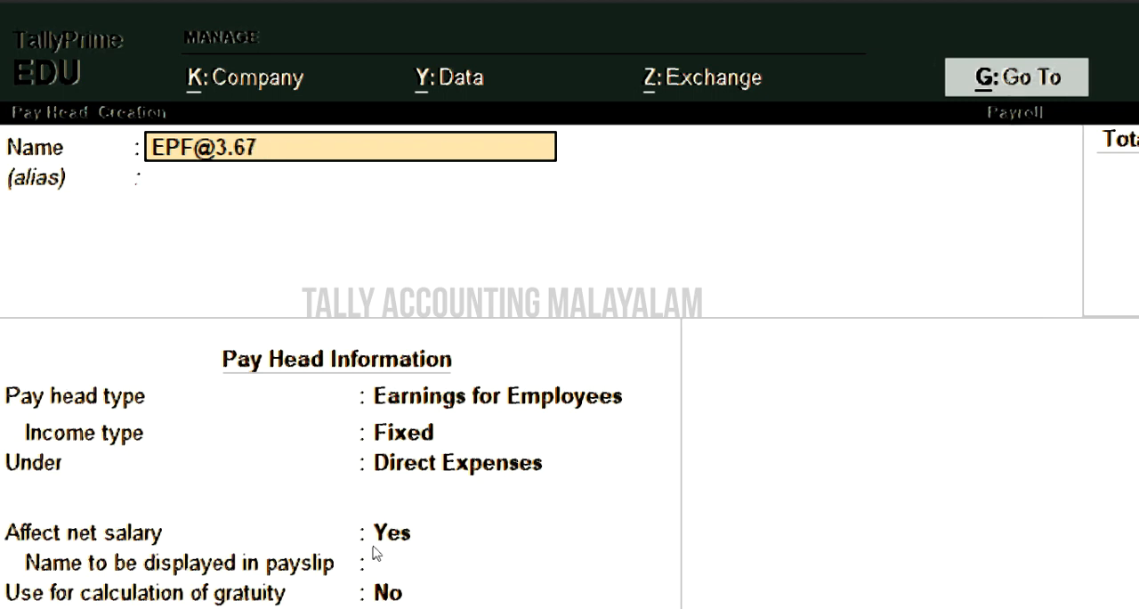
text(%)
key(Return)
key(Return)
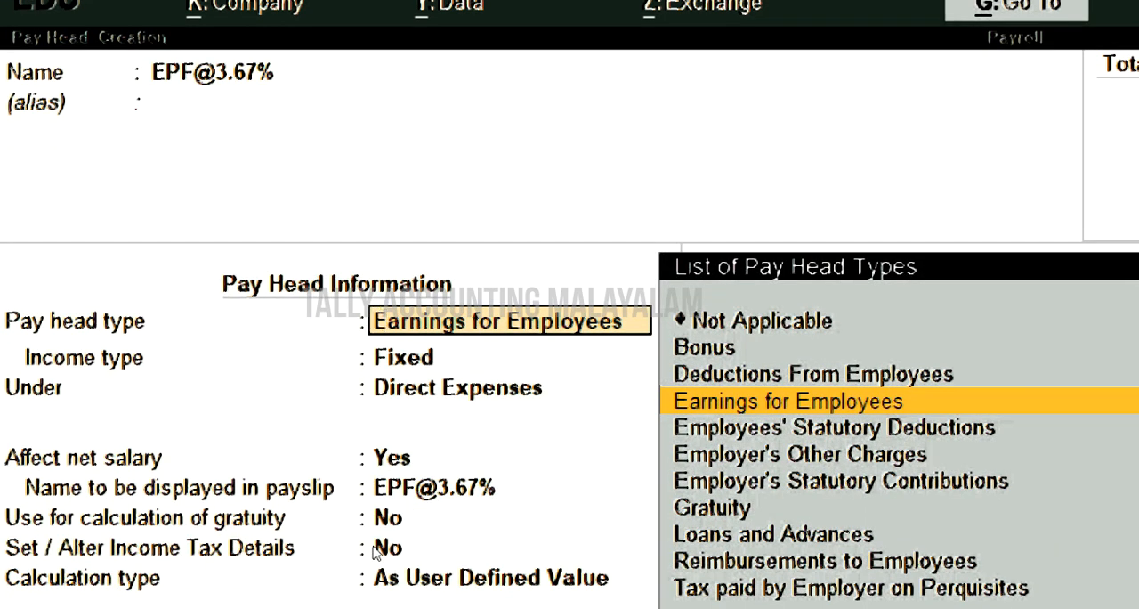
- Set the EPF pay head's type to Employer's Statutory Contributions and its statutory pay type to PF Account (A/c No. 1)
key(Down)
key(Down)
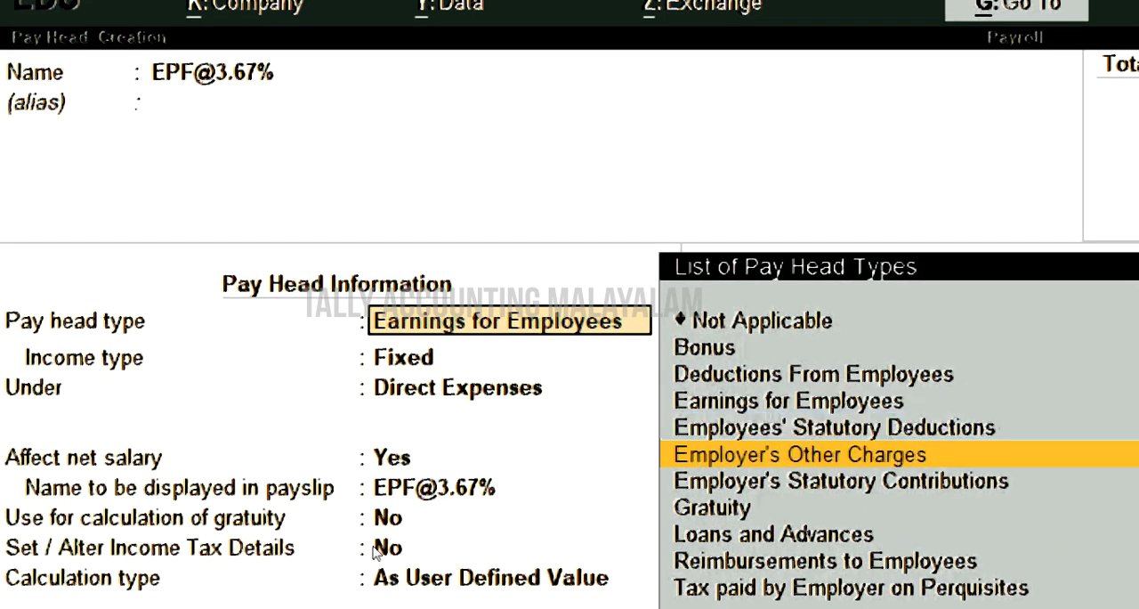
key(Down)
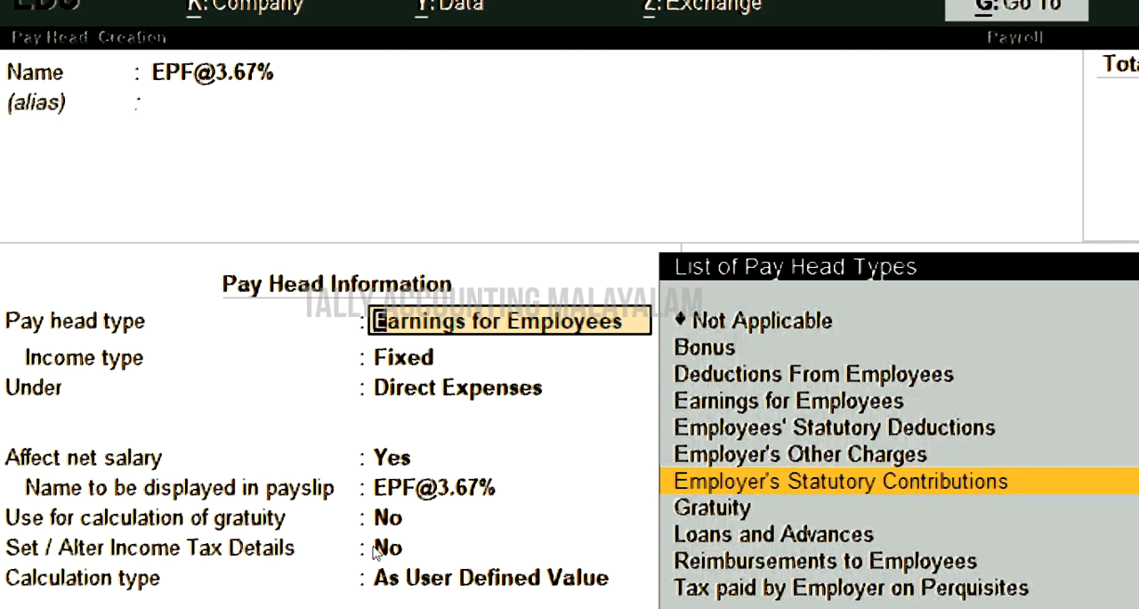
key(Return)
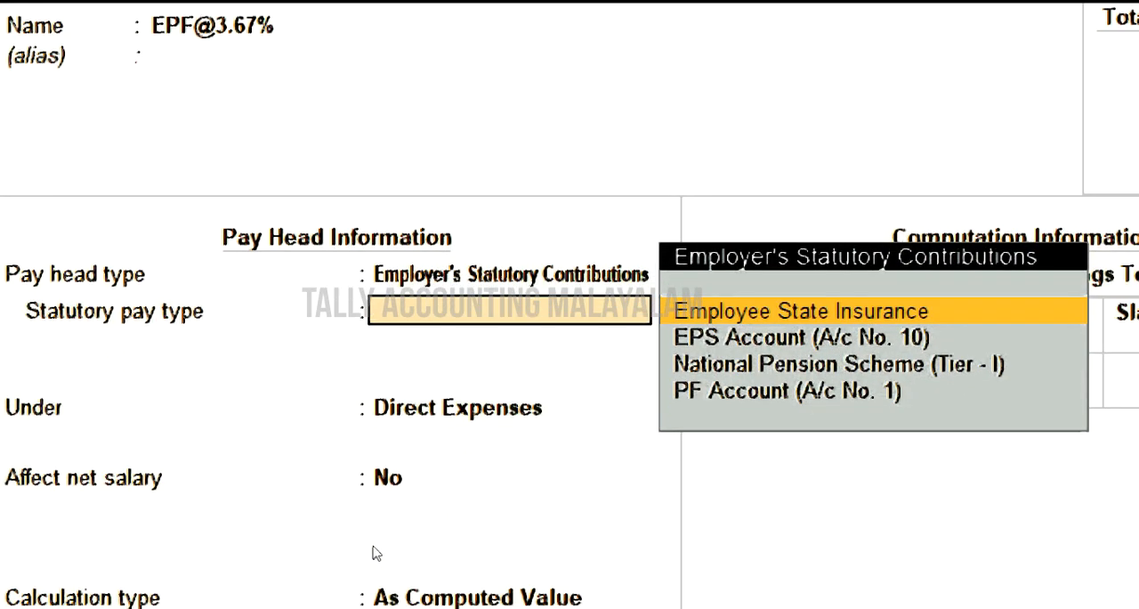
key(Down)
key(Down)
key(Down)
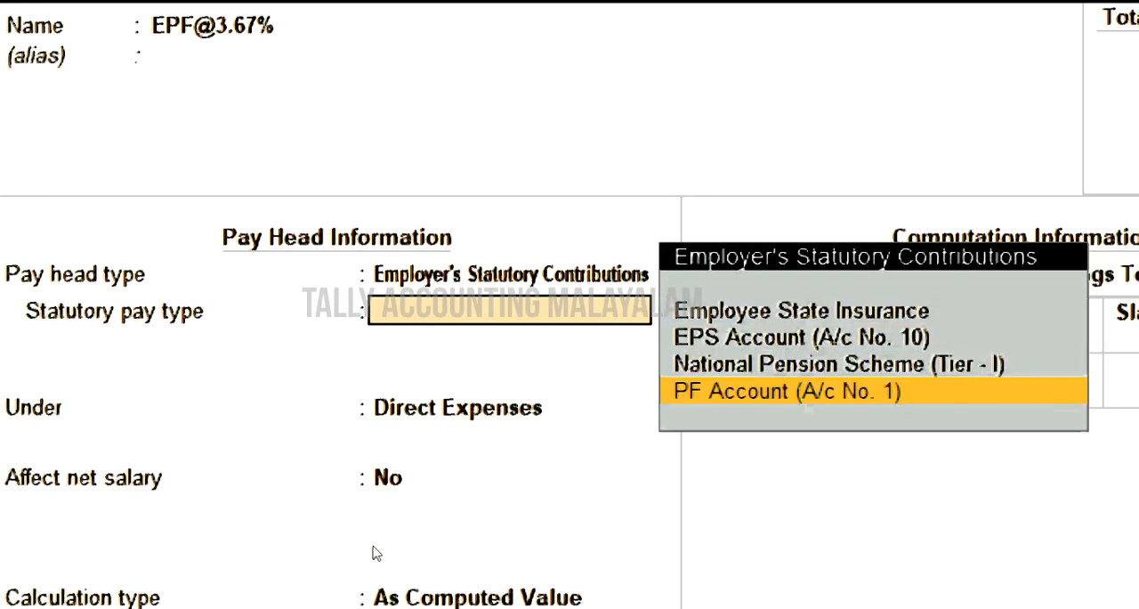
key(Return)
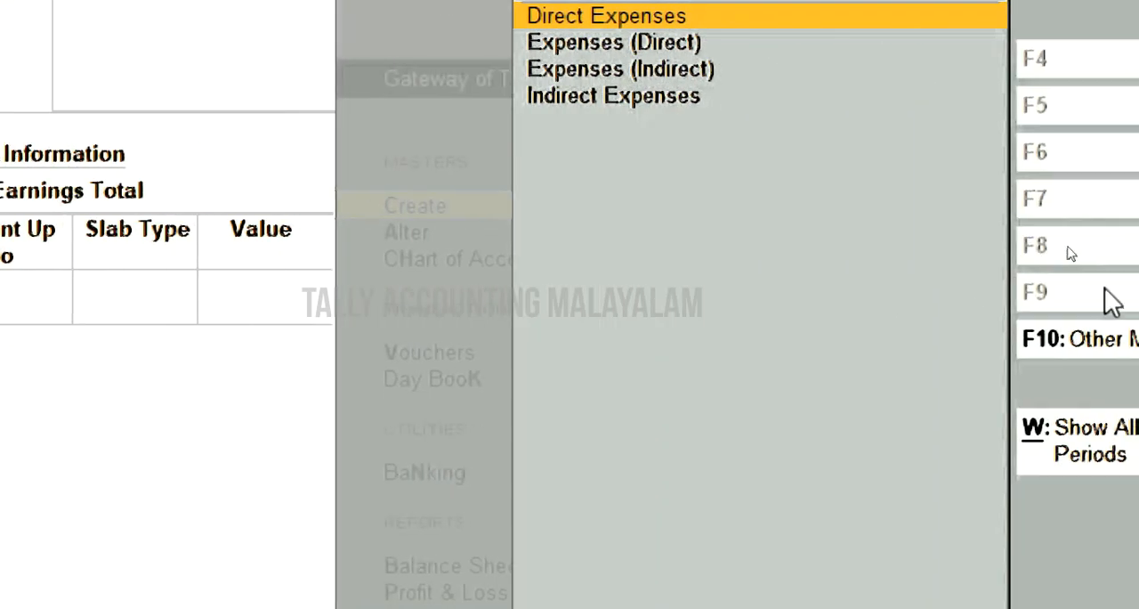
- Place the EPF pay head under Indirect Expenses and keep Affect net salary set to No
key(Down)
key(Down)
key(Down)
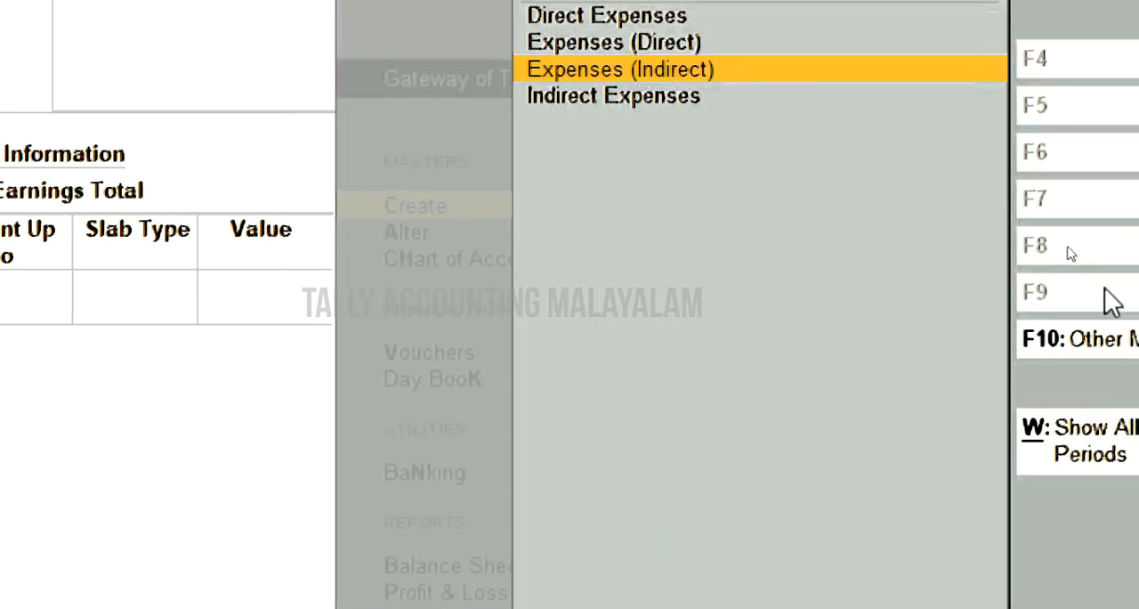
key(Return)
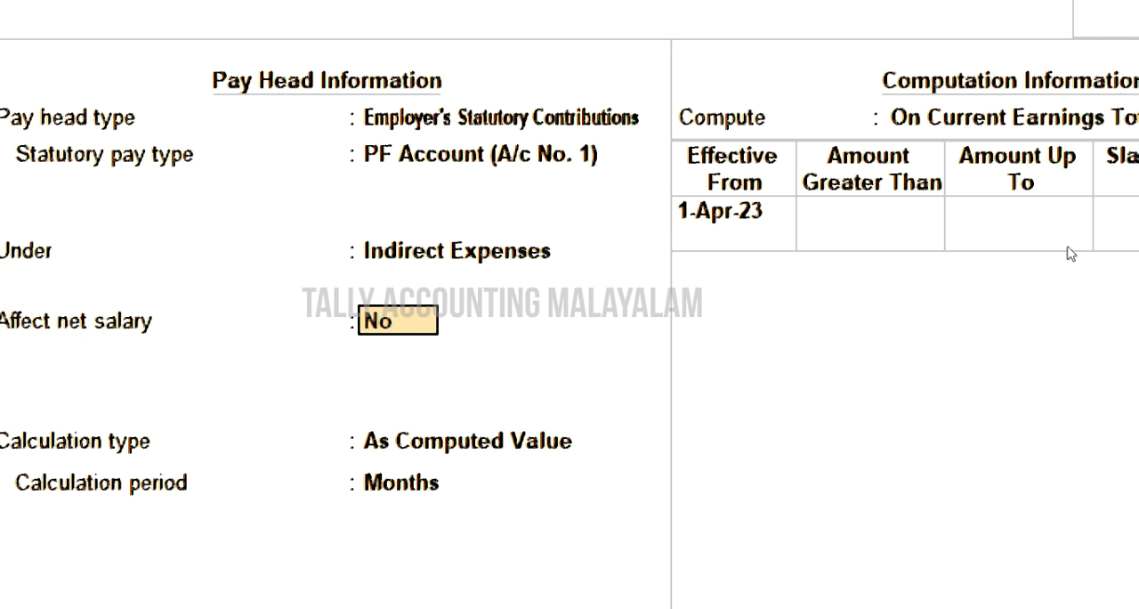
key(Return)
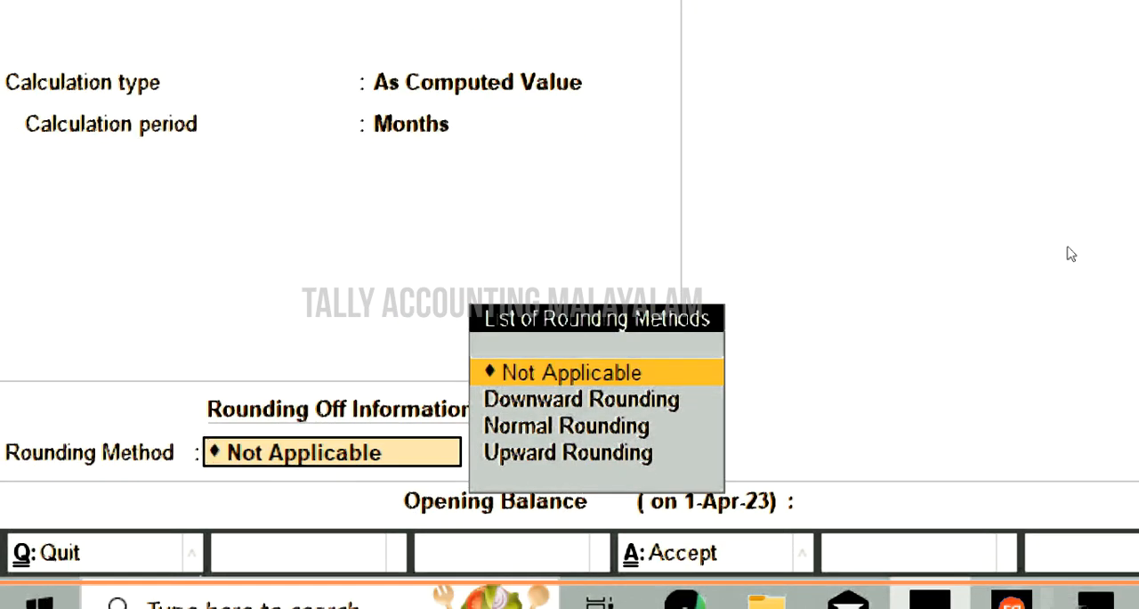
- Set the EPF pay head's rounding method to Normal Rounding, leaving the limit empty
key(Down)
- Compute the EPF pay head on a specified formula that adds Basic Salary and Da
key(Down)
key(Return)
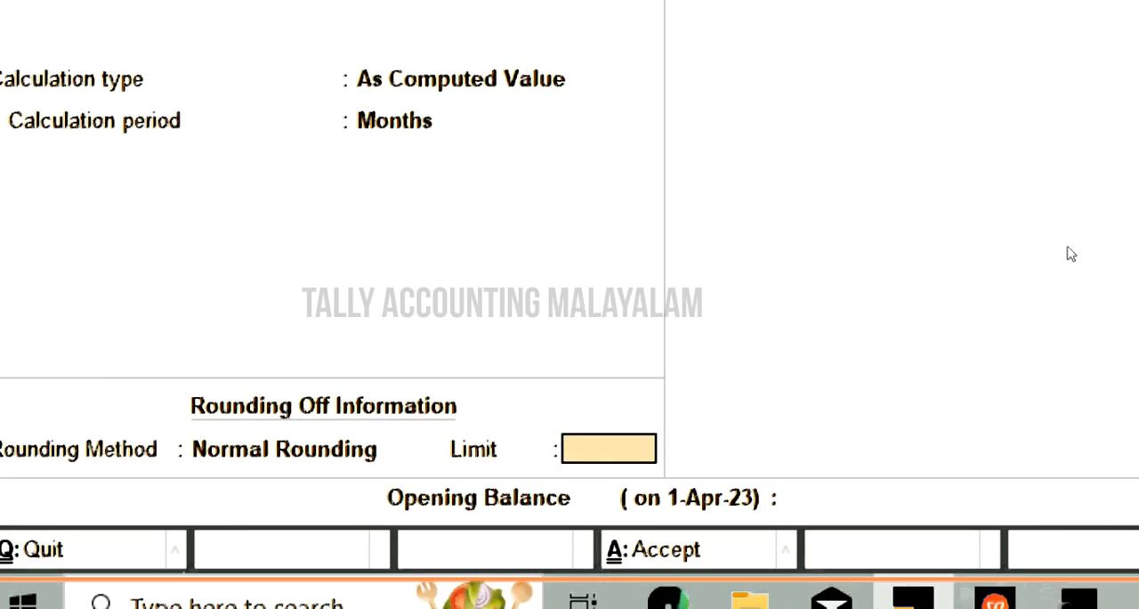
key(Return)
key(Down)
key(Down)
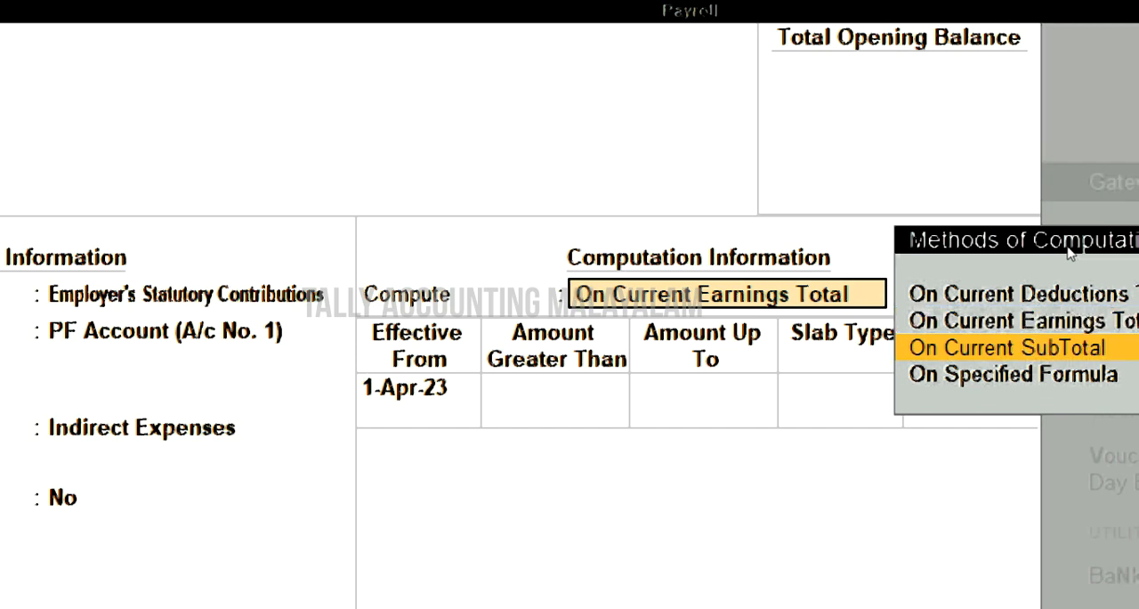
key(Return)
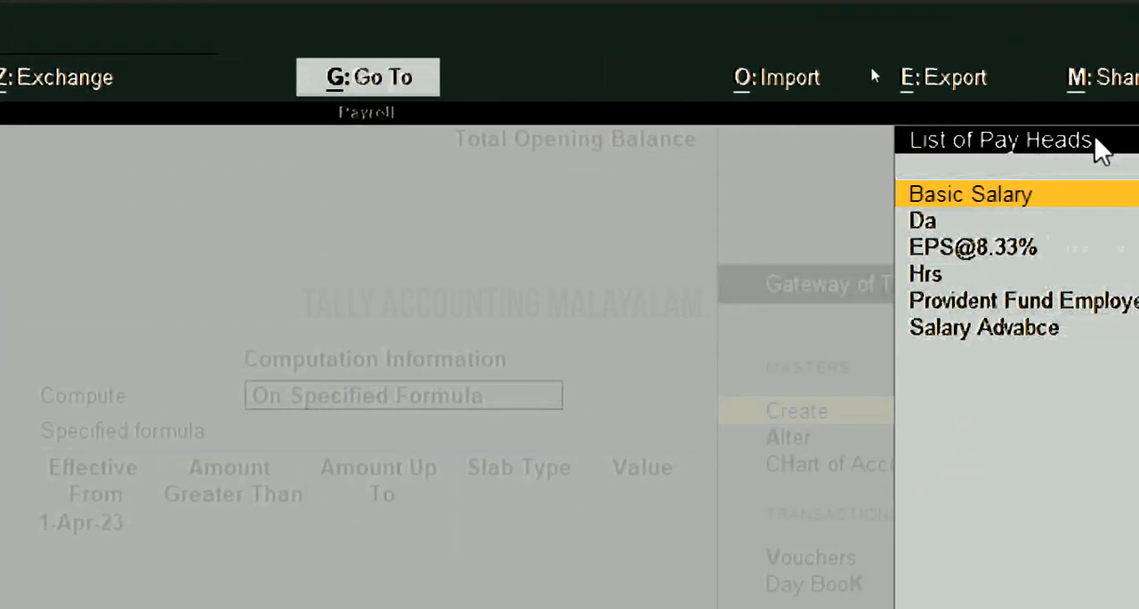
key(Return)
key(Down)
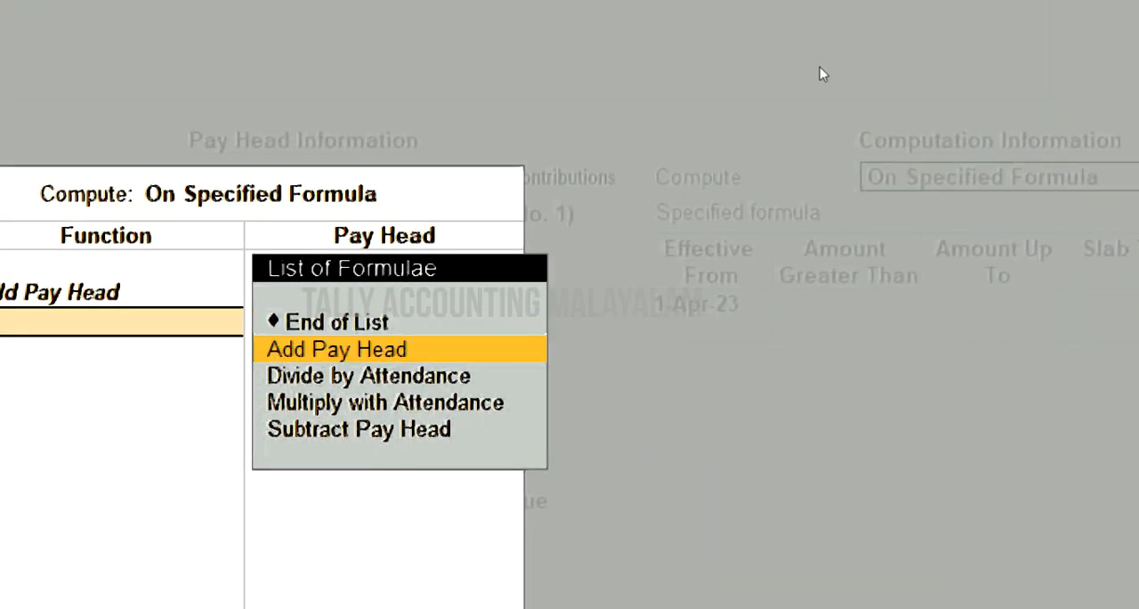
key(Return)
key(Return)
key(Return)
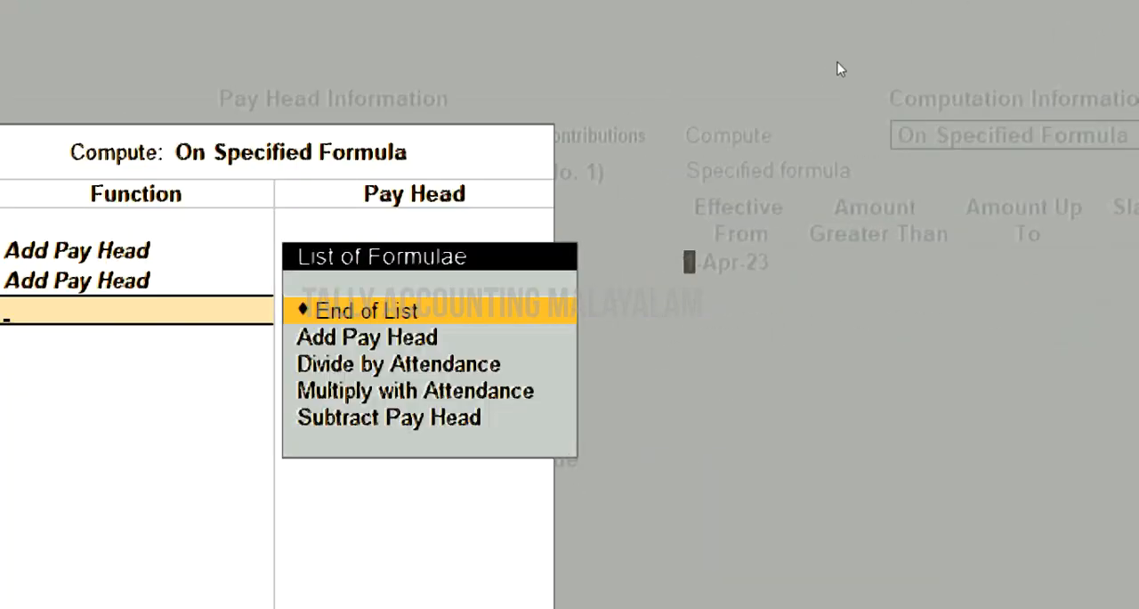
- Add a percentage slab of 3.67 effective from 1-Aug-23 without amount limits and save the EPF pay head
text(1-8)
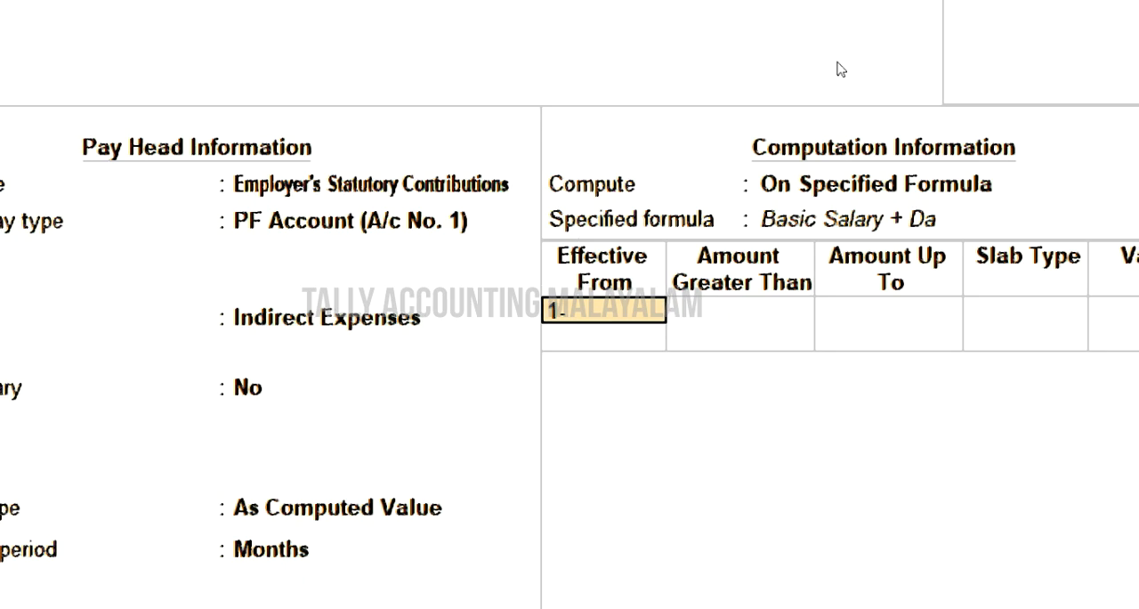
key(Return)
key(Return)
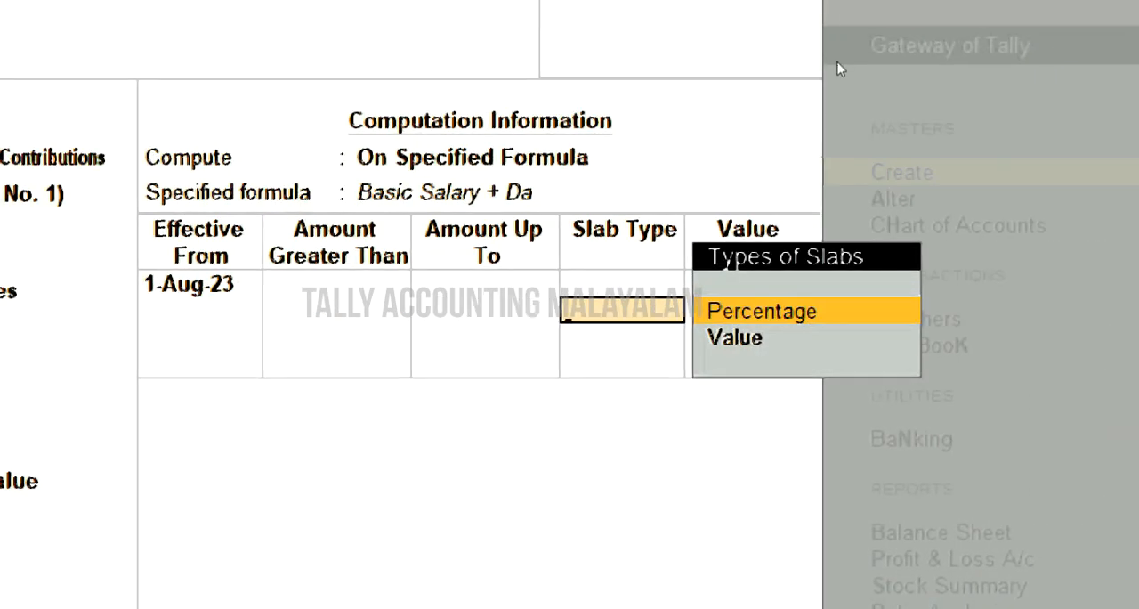
key(Return)
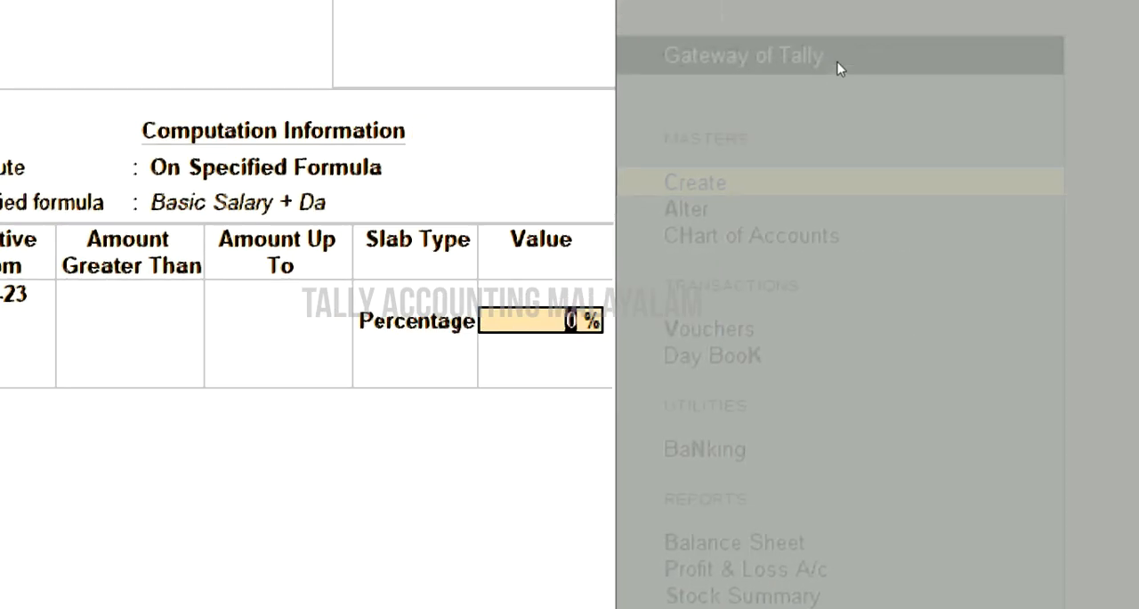
text(3.67)
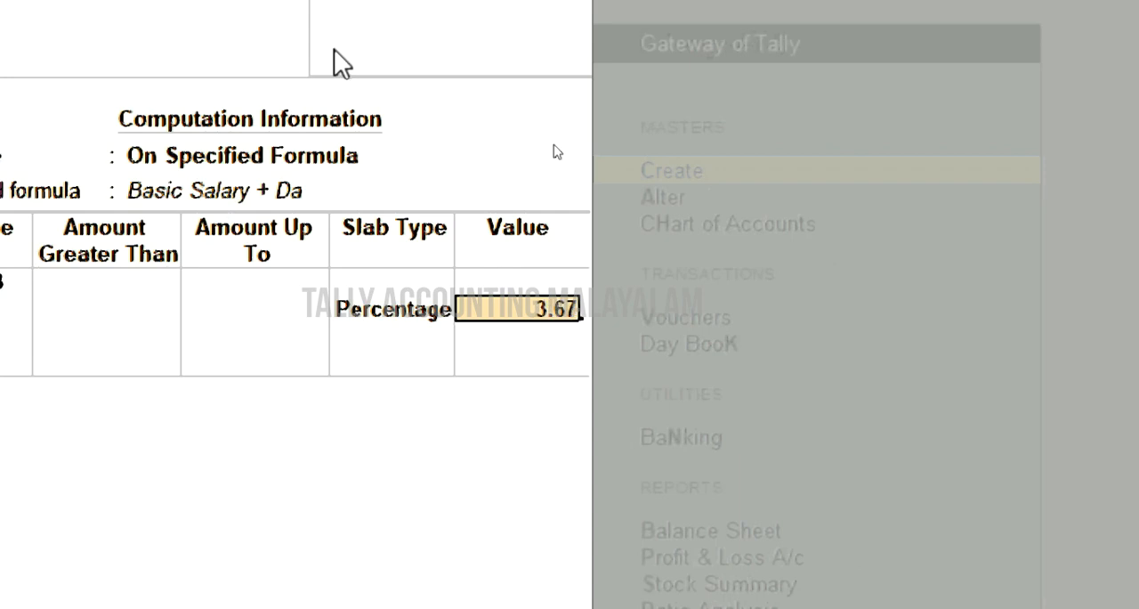
key(Return)
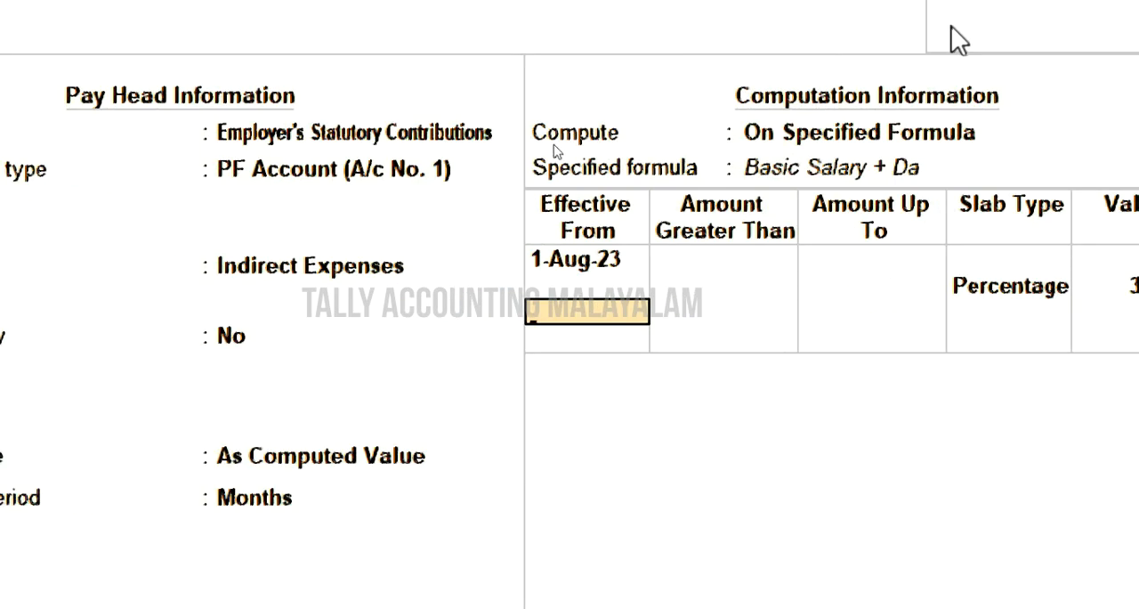
key(Return)
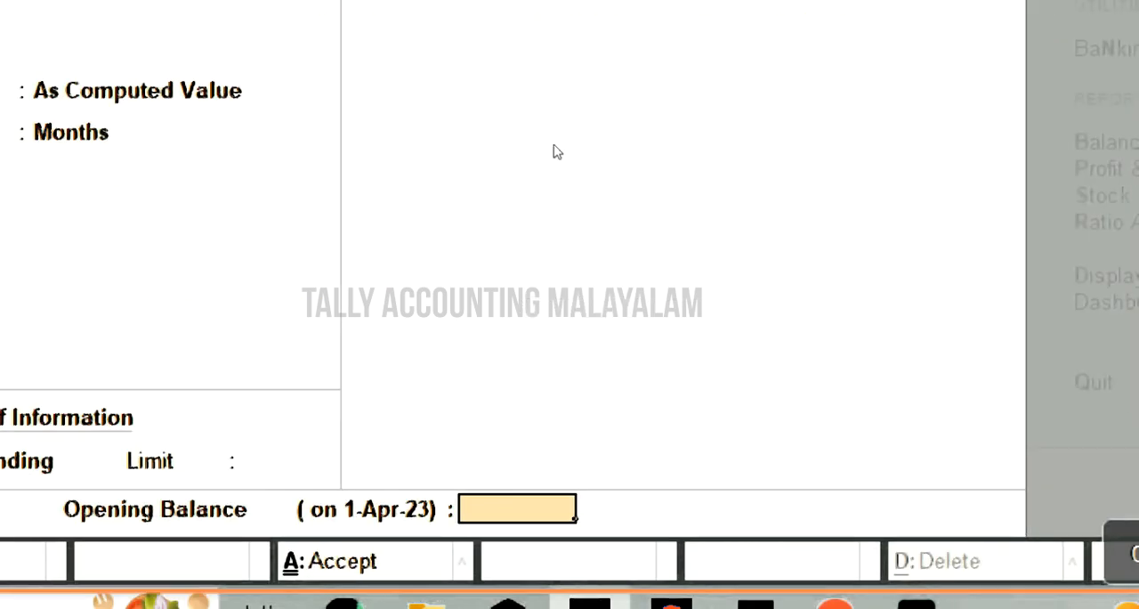
key(Return)
key(Return)
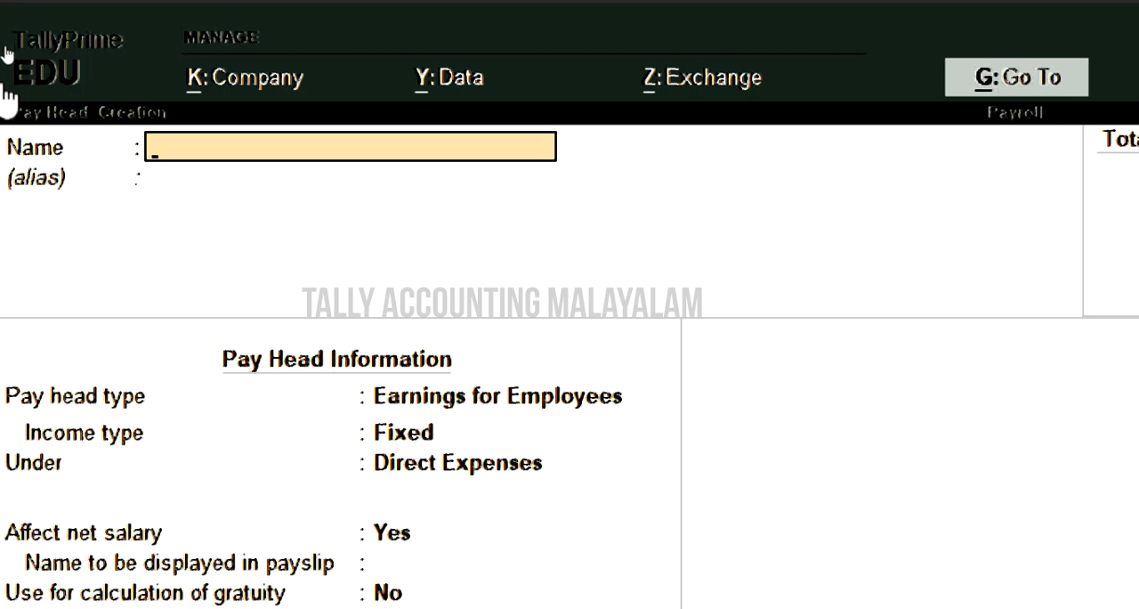
text(EDLI)
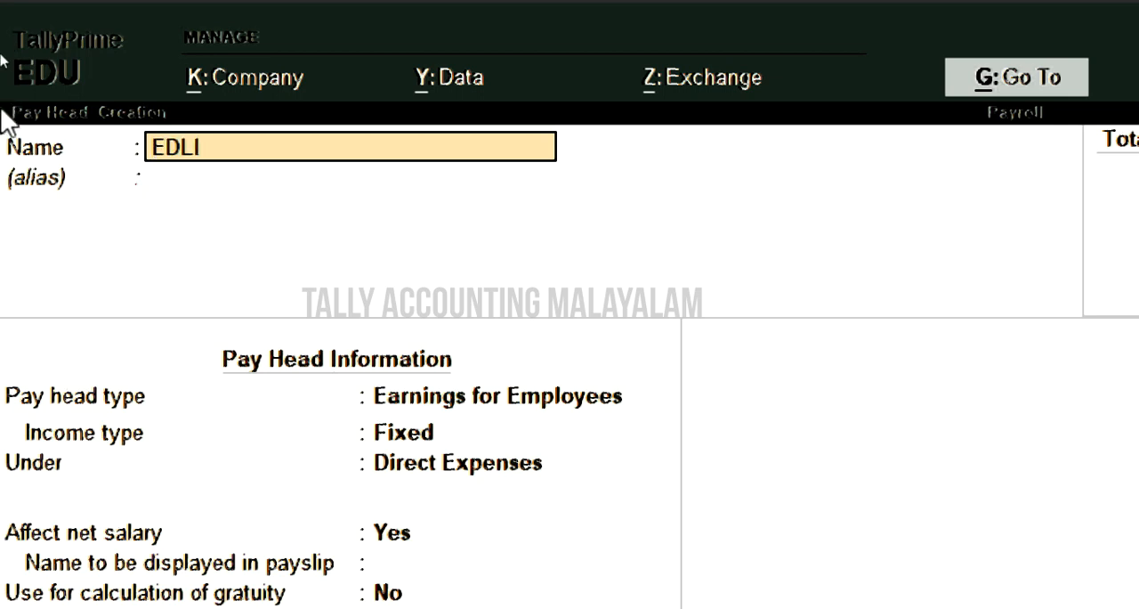
text(@0.50)
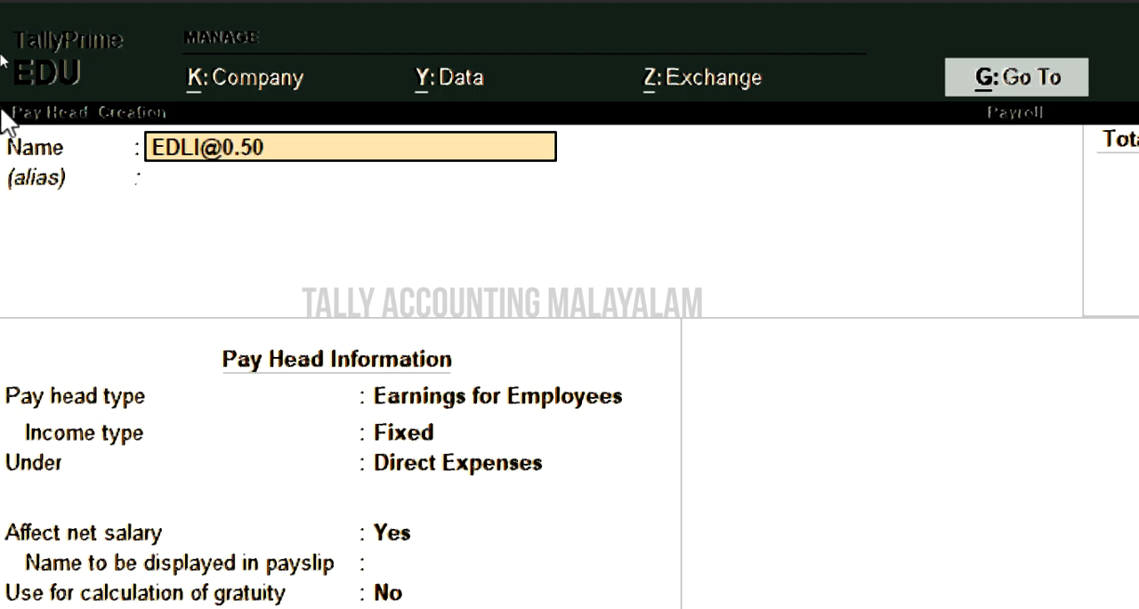
text(%)
key(Return)
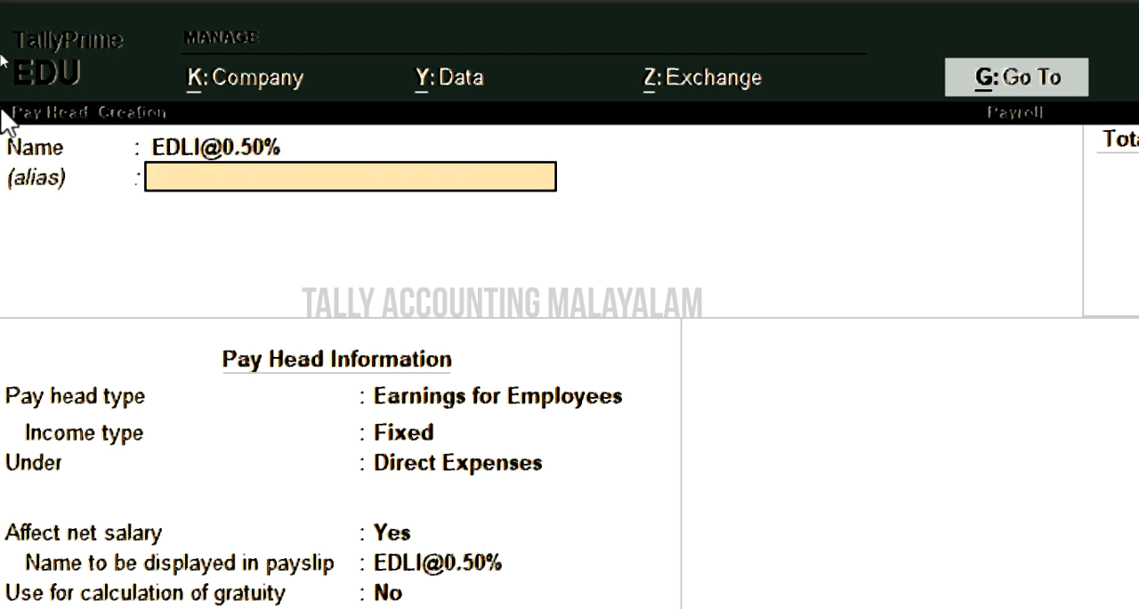
key(Return)
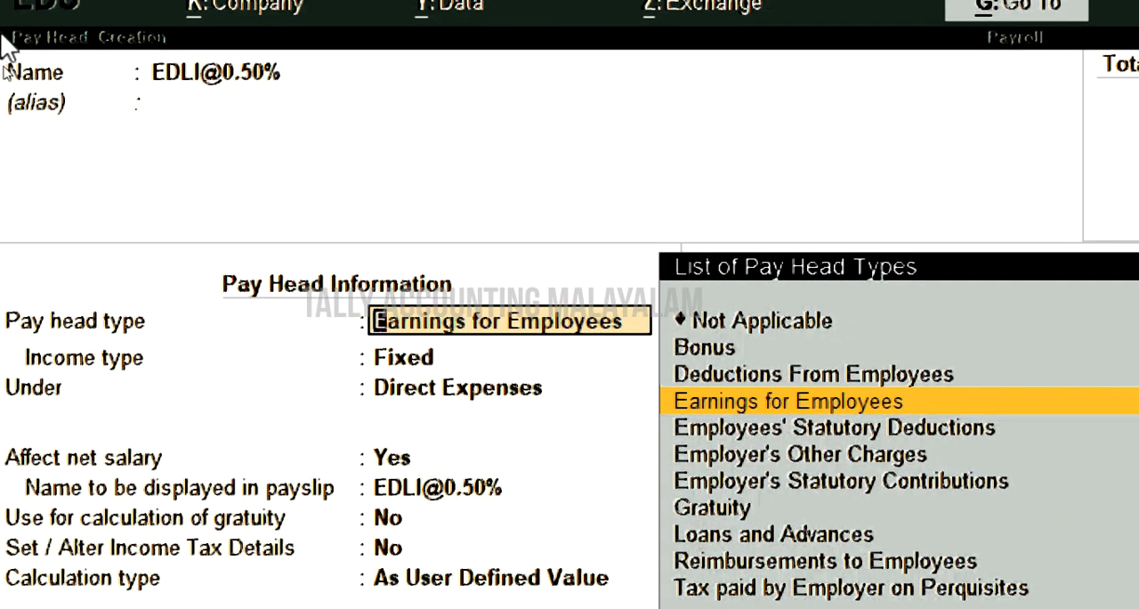
- Classify the EDLI pay head as Employer's Other Charges with statutory pay type EDLI Contribution (A/c No. 21), under Current Liabilities, not affecting net salary
key(Down)
key(Down)
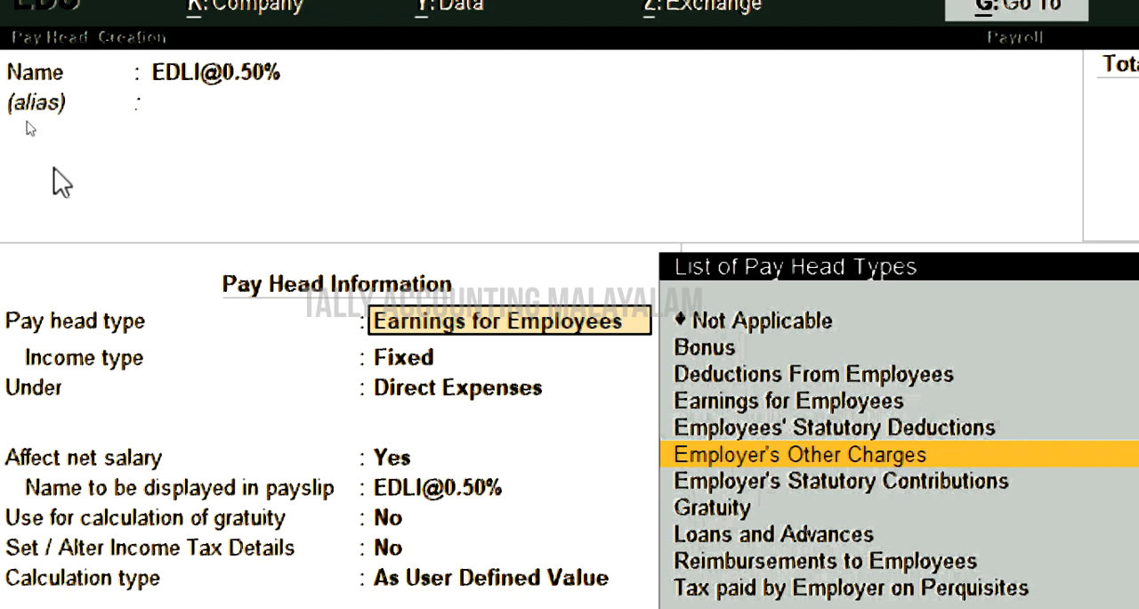
key(Return)
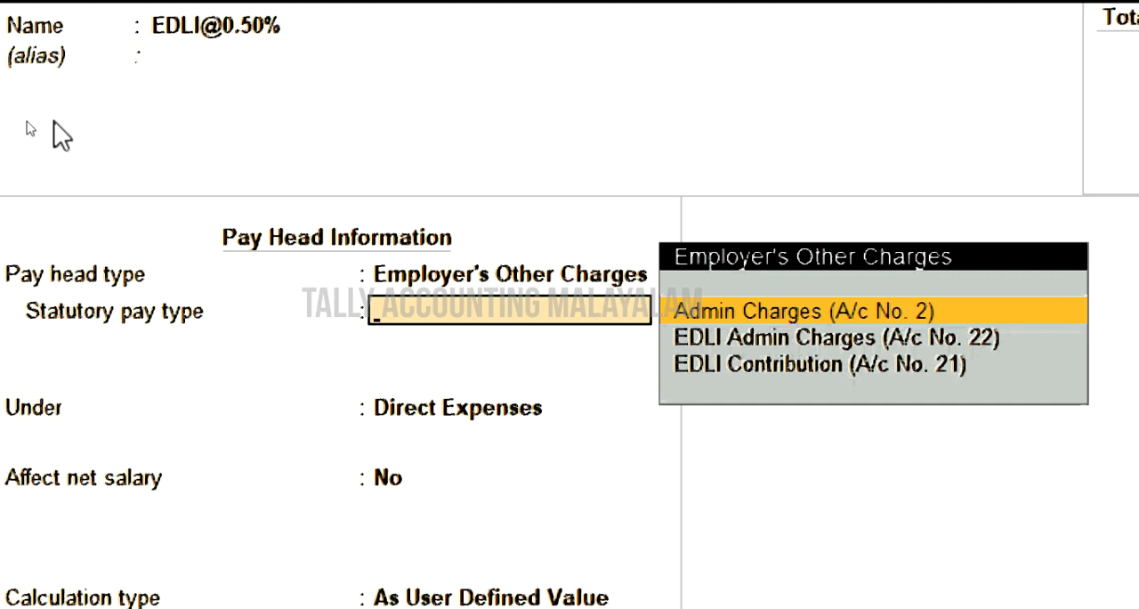
key(Down)
key(Down)
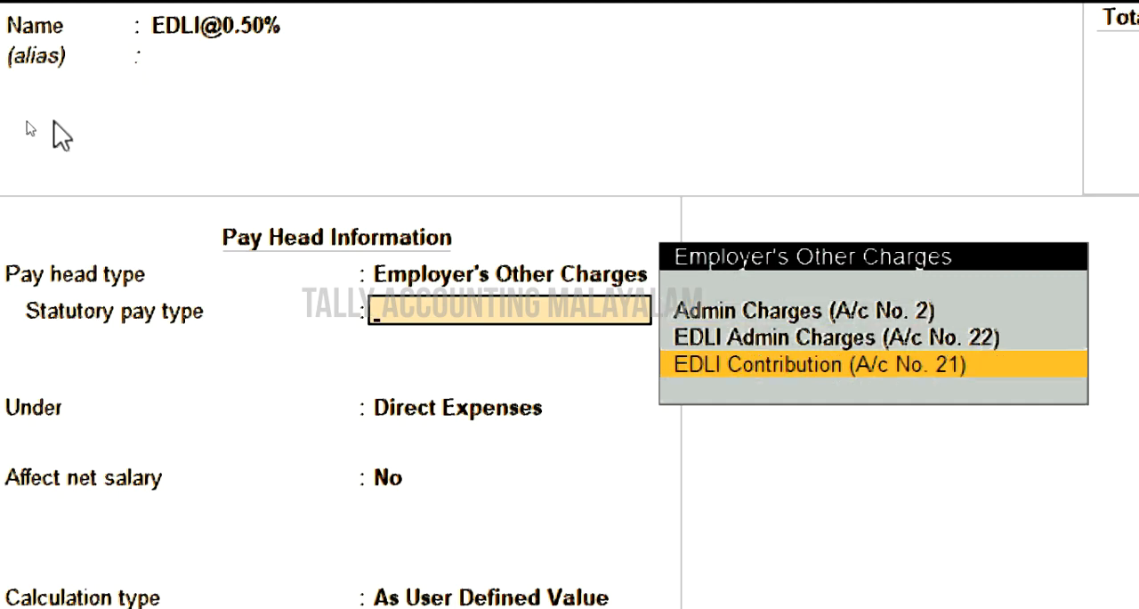
key(Return)
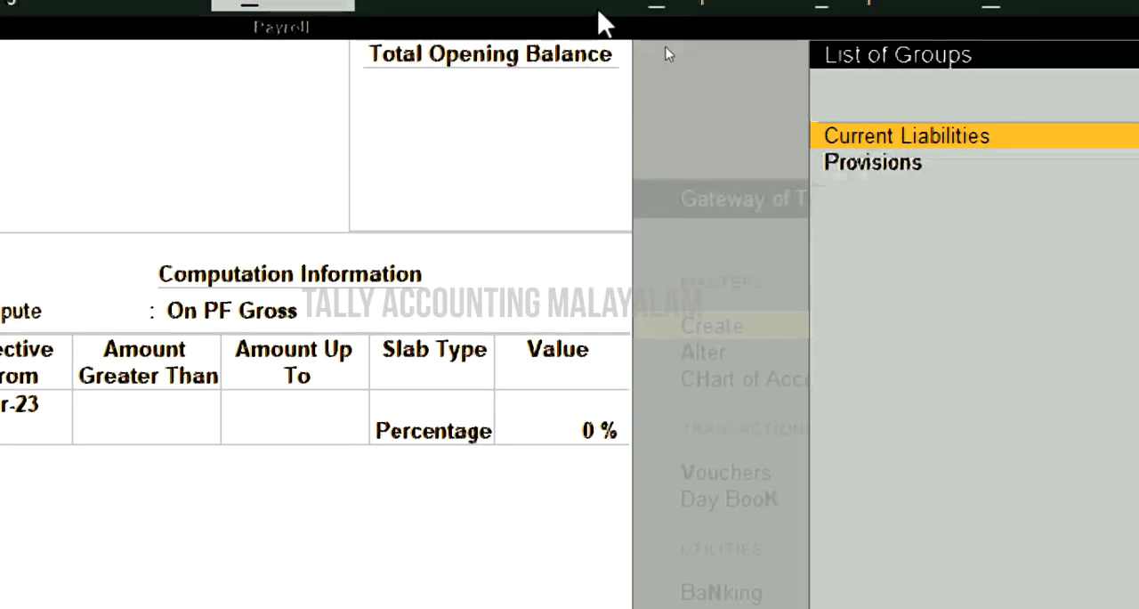
key(Return)
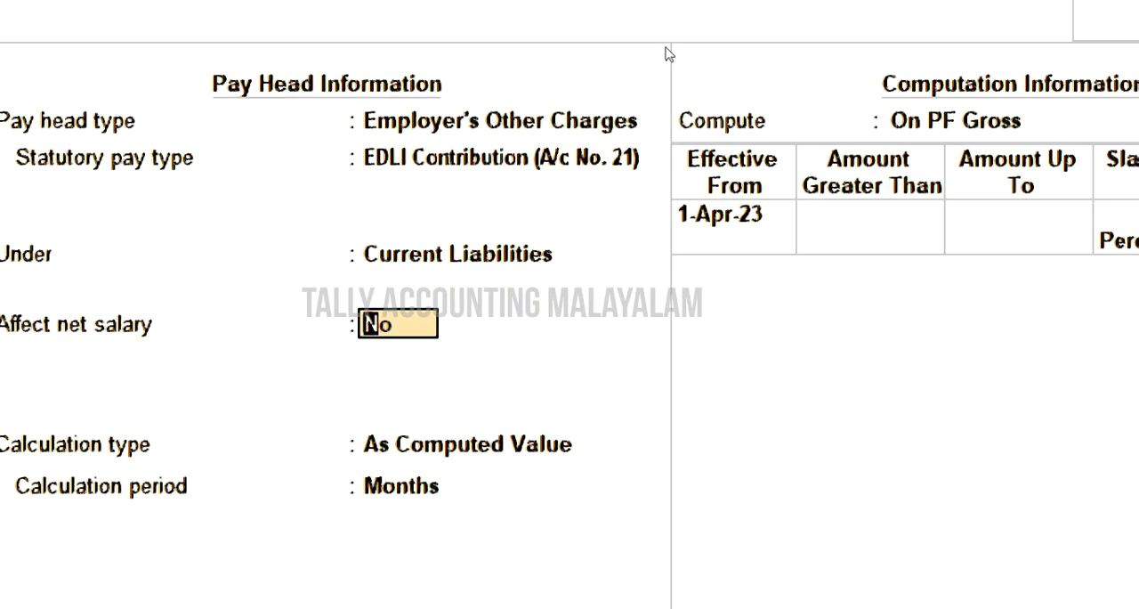
key(Return)
- Set the EDLI slab to 0.50 percent effective from 1-Aug-23 without an upper limit and save the pay head
text(1-8)
key(Return)
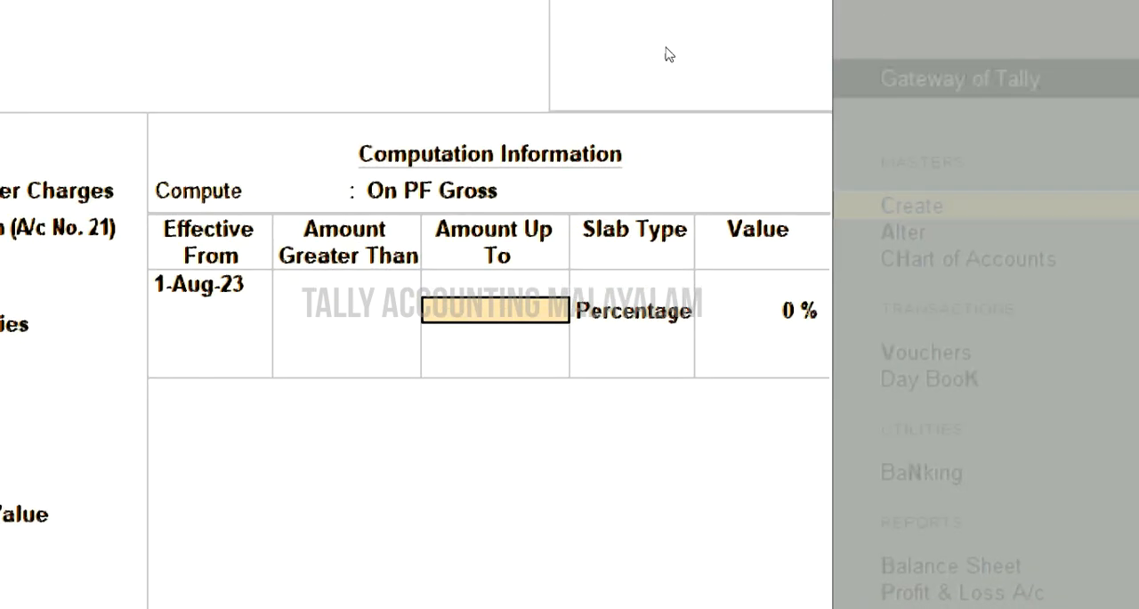
key(Return)
text(0.50)
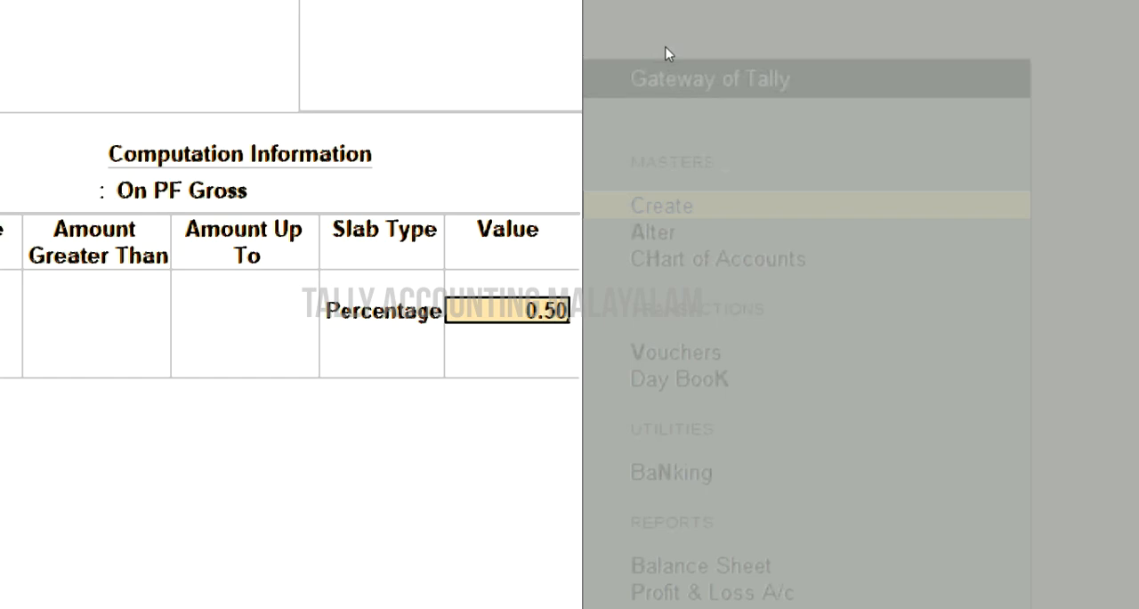
key(Return)
key(Return)
key(Return)
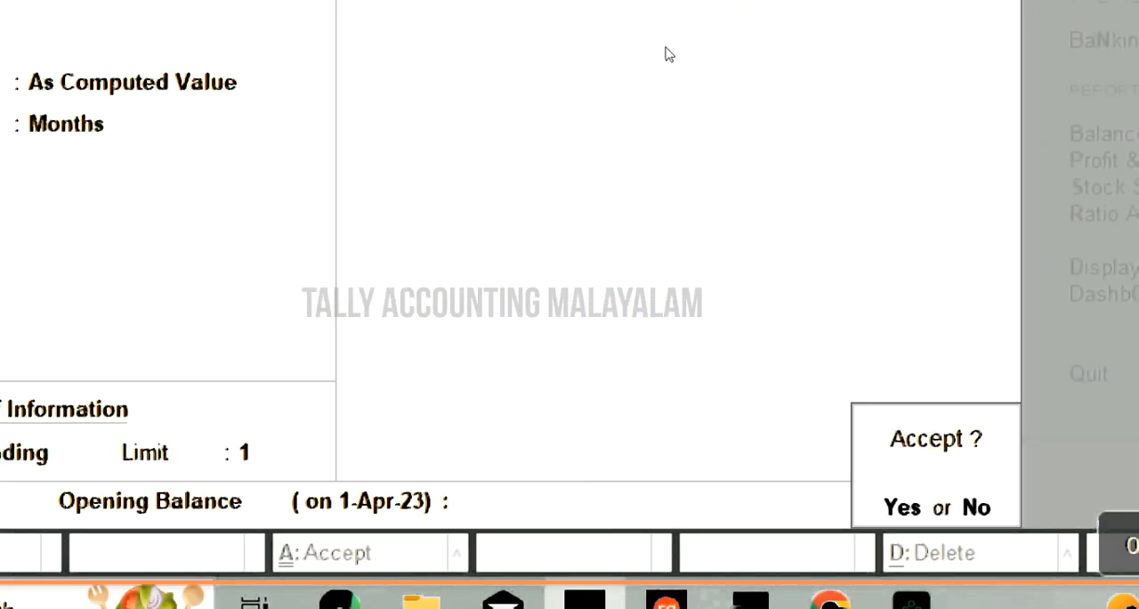
key(Return)
text(A)
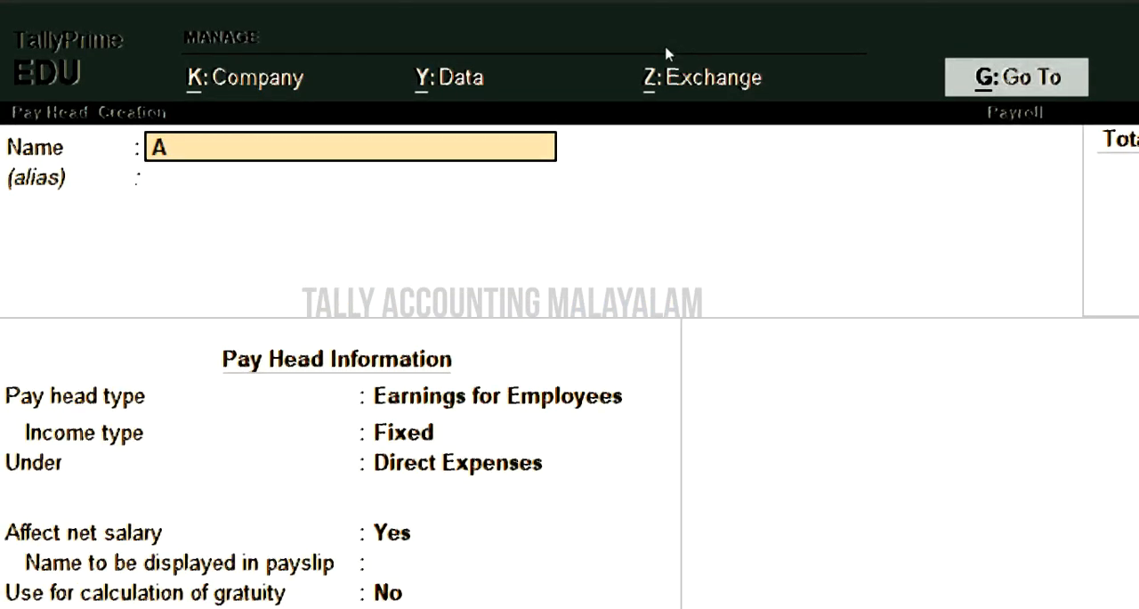
text(dmin charg)
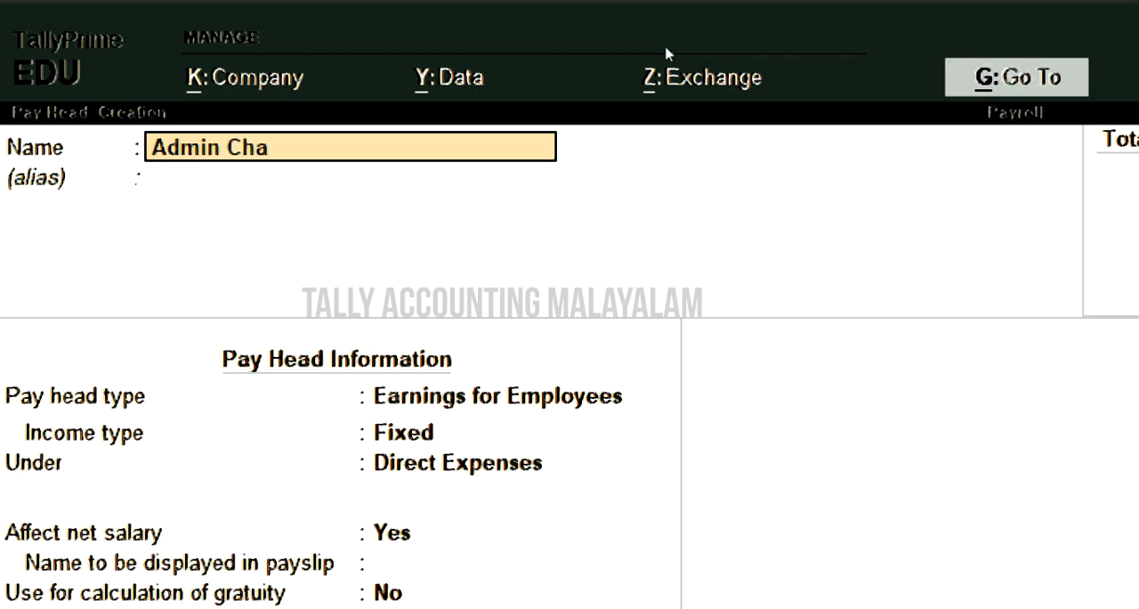
text(e@0.50)
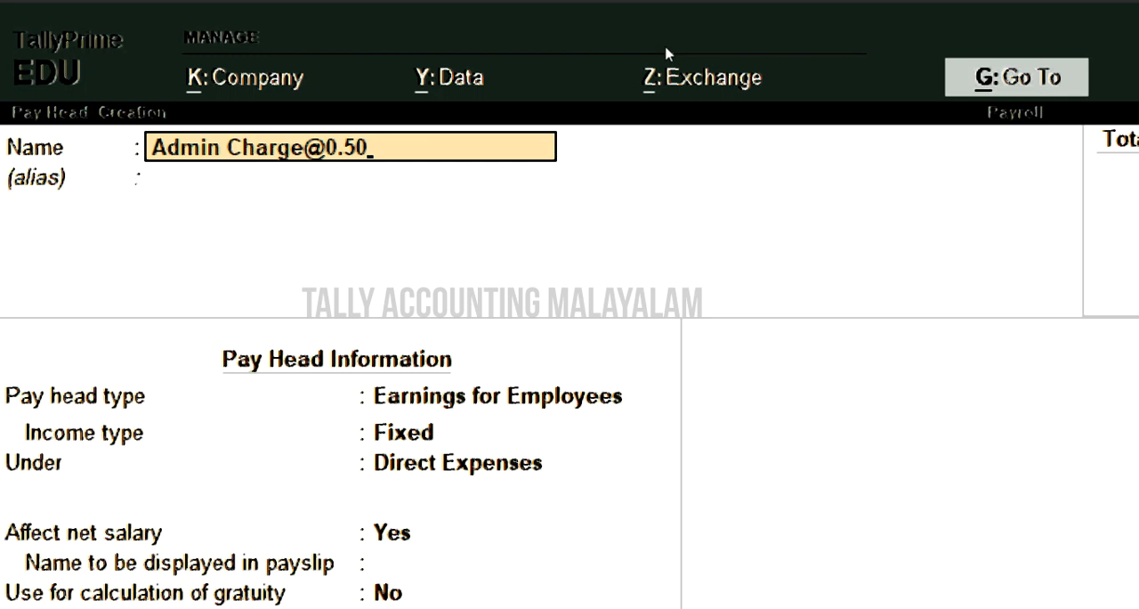
text(%)
key(Return)
key(Return)
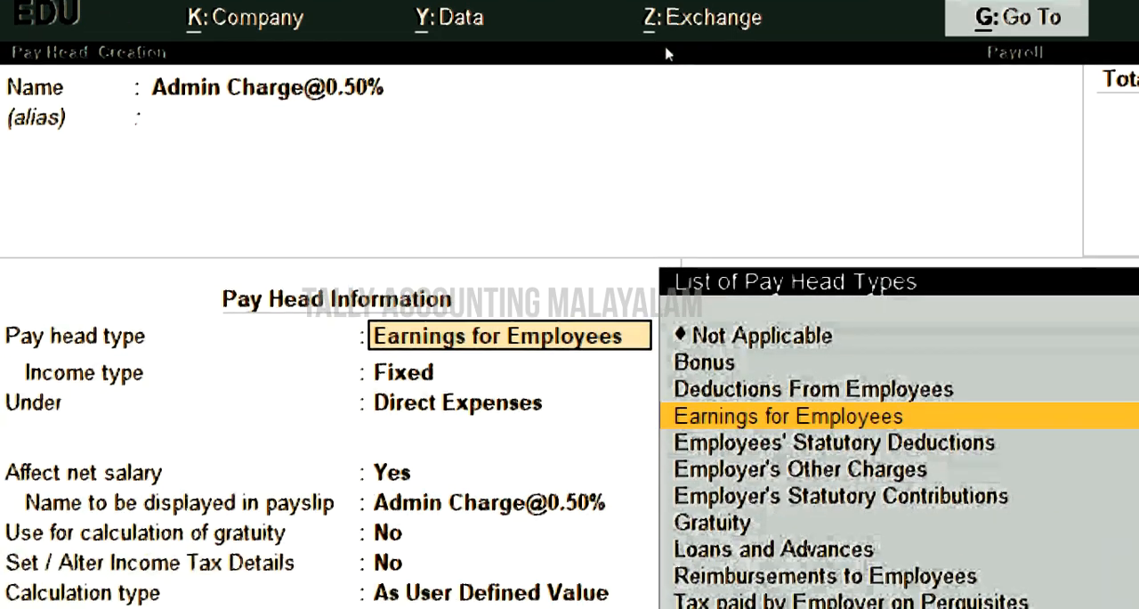
- Classify the Admin Charge pay head as Employer's Other Charges with statutory pay type Admin Charges (A/c No. 2), under Current Liabilities
key(Down)
key(Down)
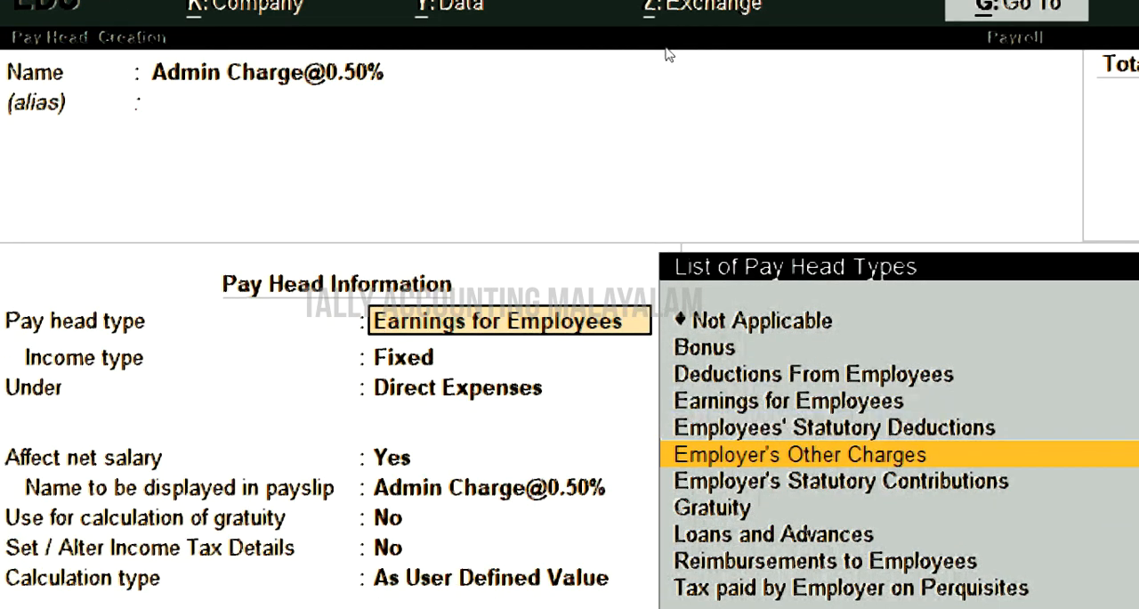
key(Return)
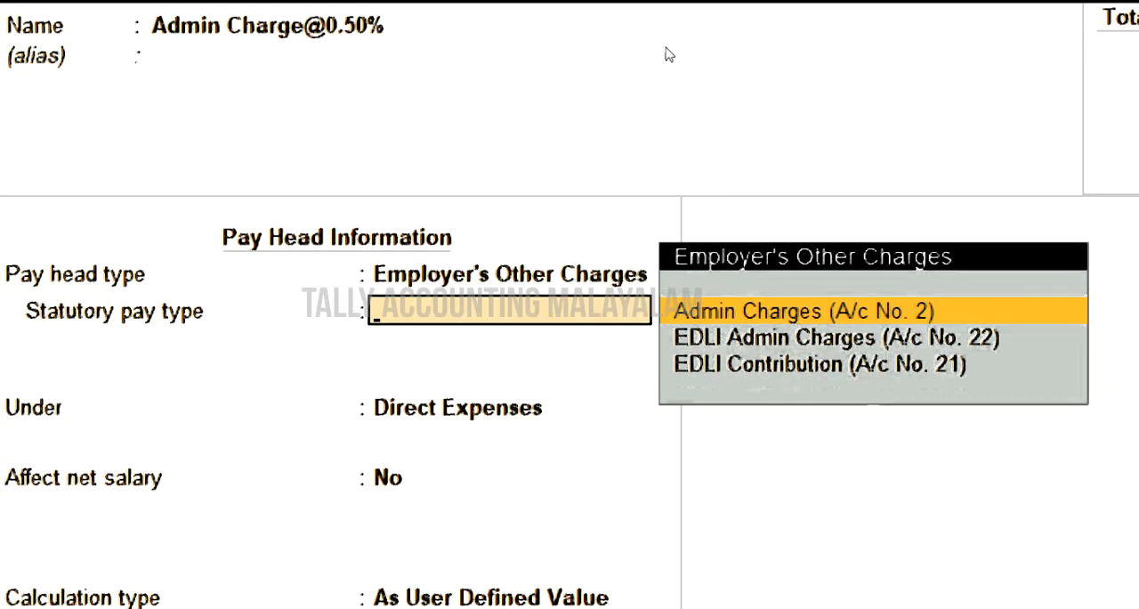
key(Return)
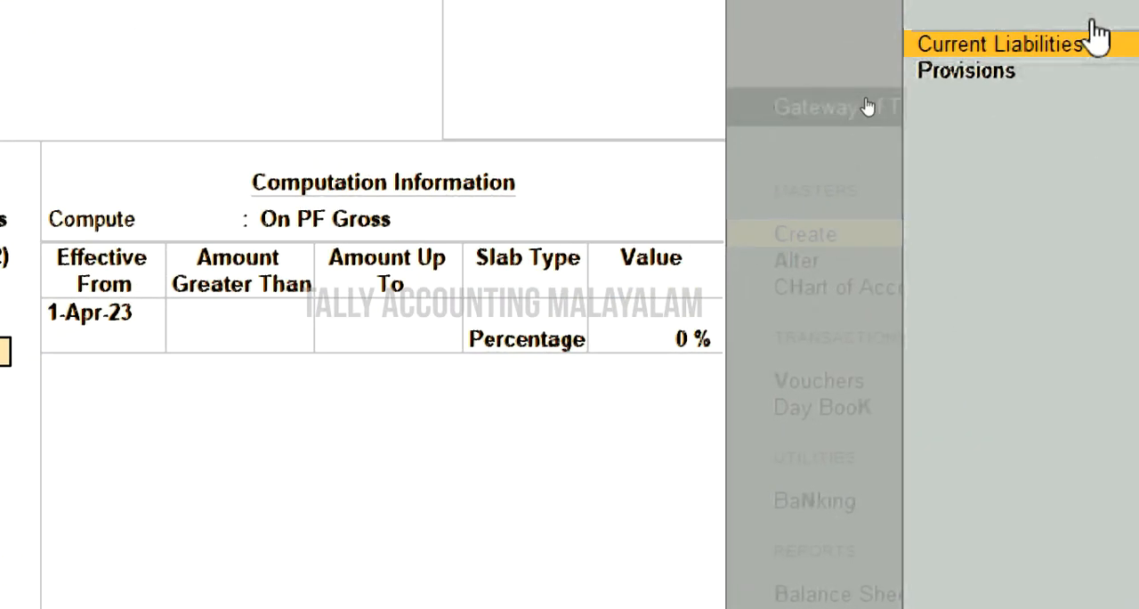
key(Return)
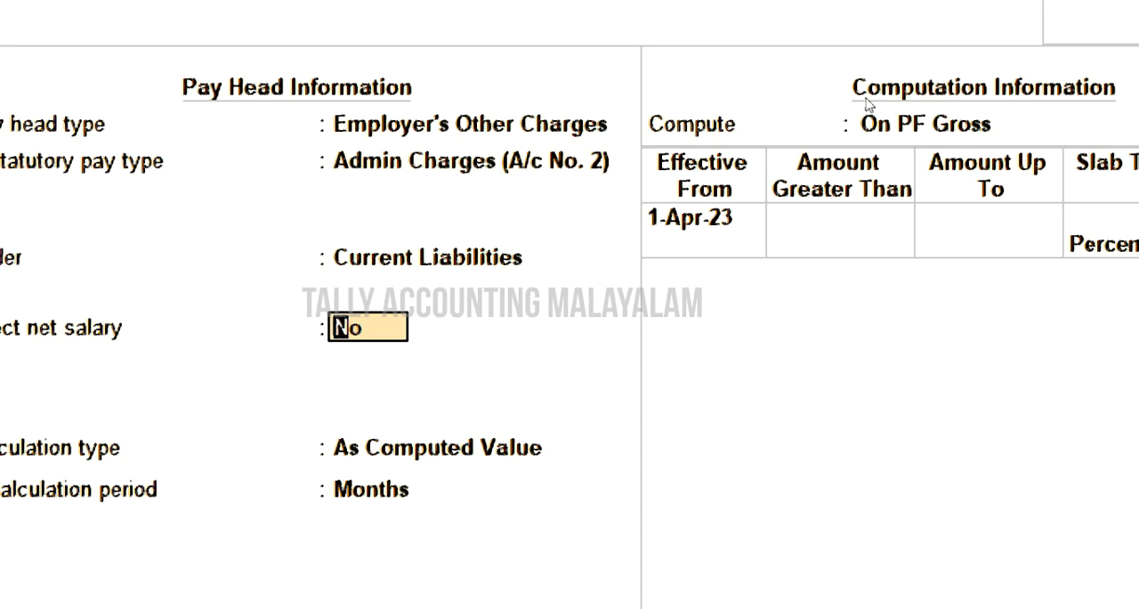
- Set the Admin Charge slab to 0.50 percent effective from 1-Aug-23 without an upper limit and save the pay head
key(Return)
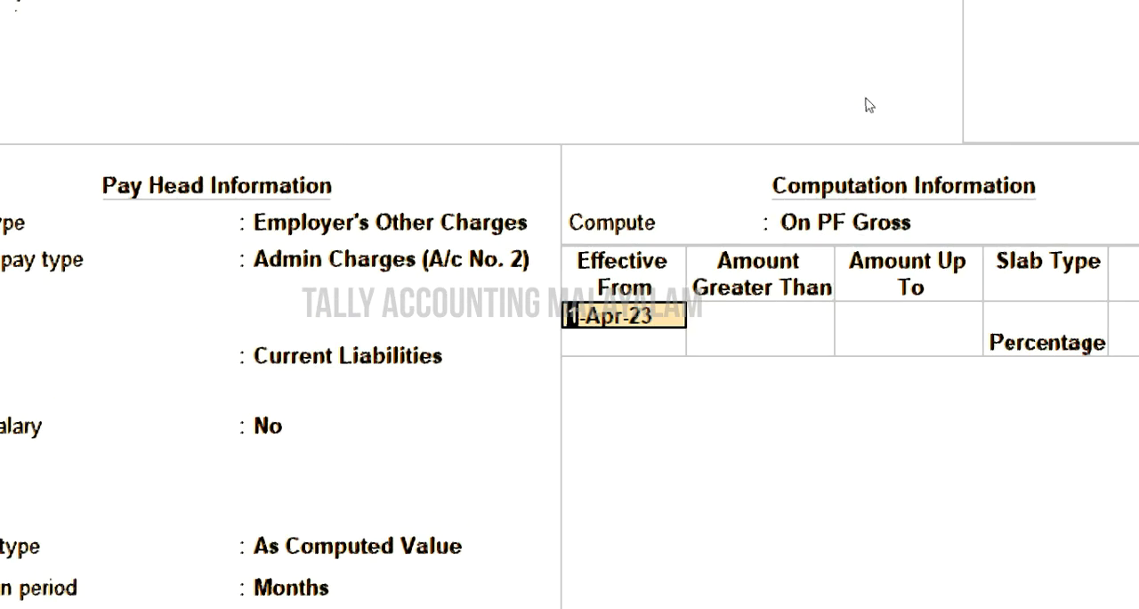
text(1-8)
key(Return)
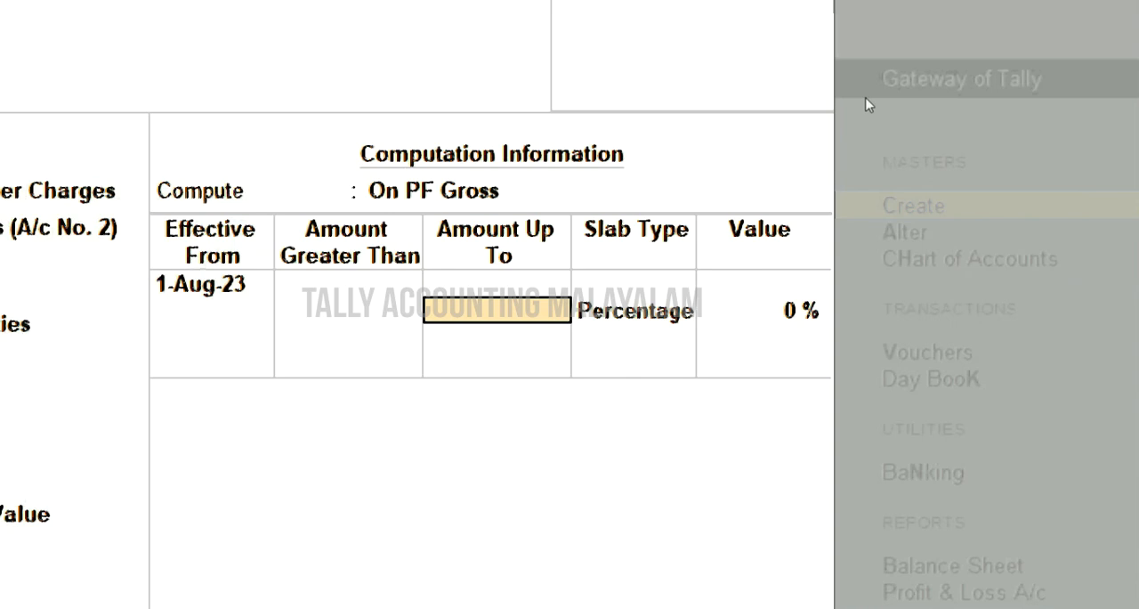
key(Return)
text(0.5)
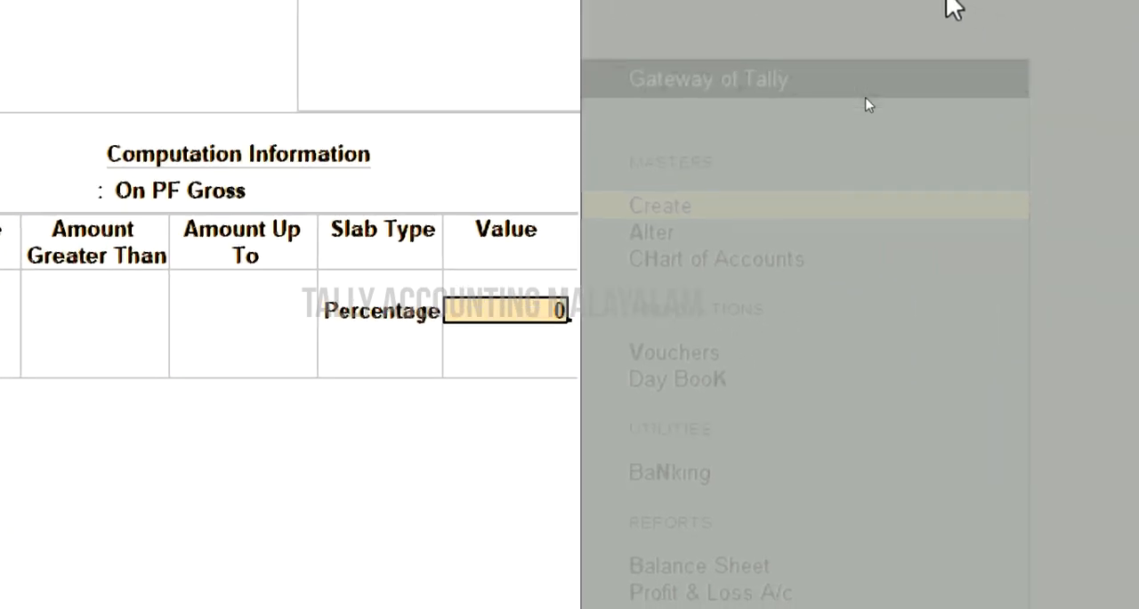
text(0)
key(Return)
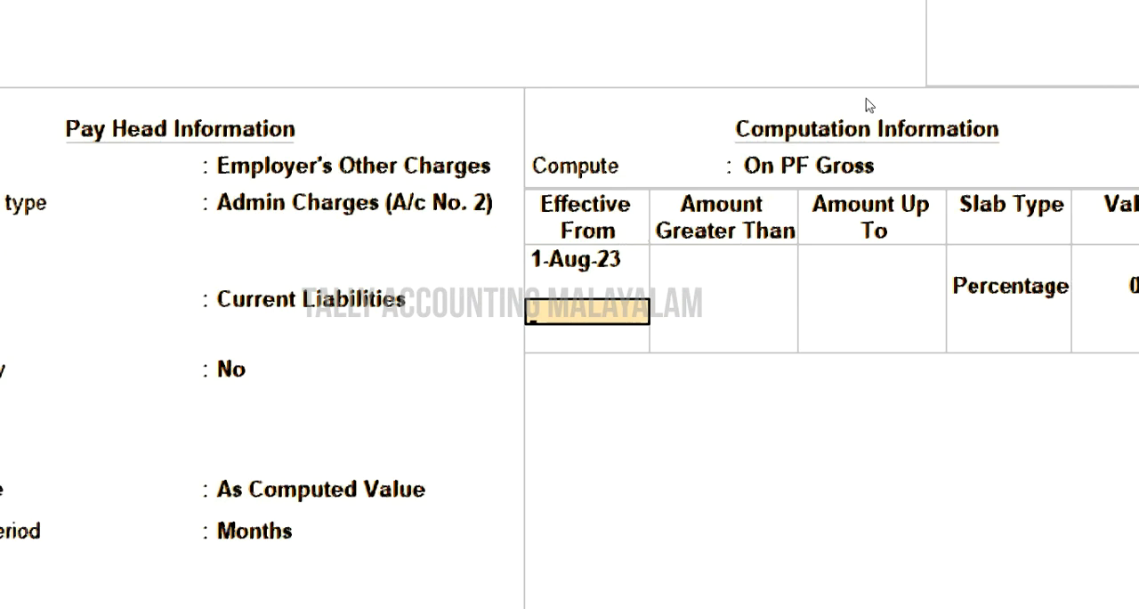
key(Return)
key(Return)
key(Return)
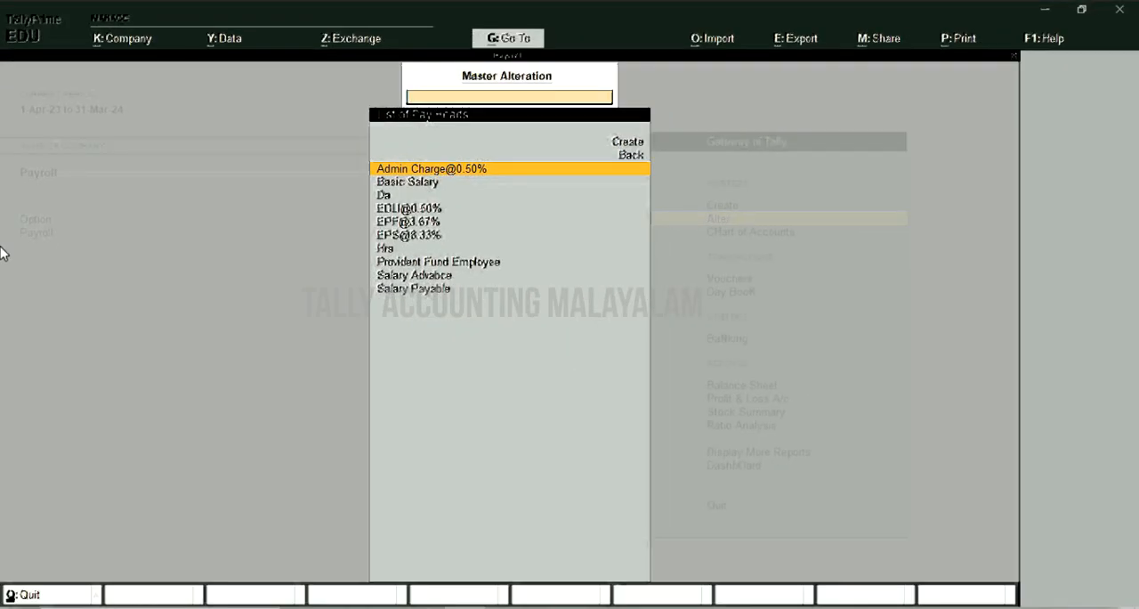
- Open the salary definition of the first employee in the Office group for alteration
key(Escape)
key(Down)
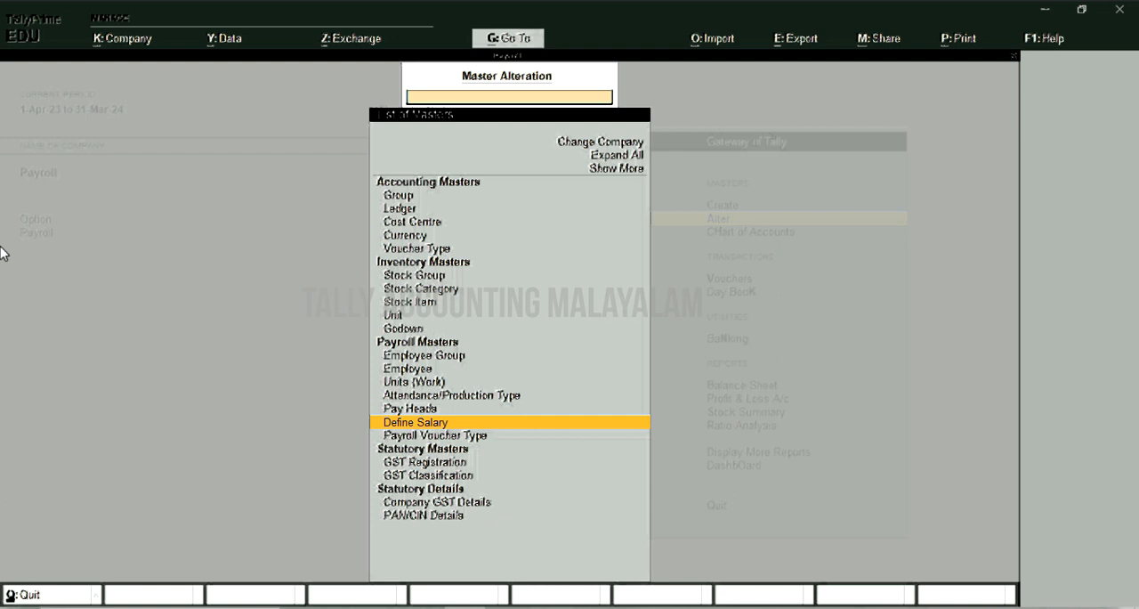
key(Return)
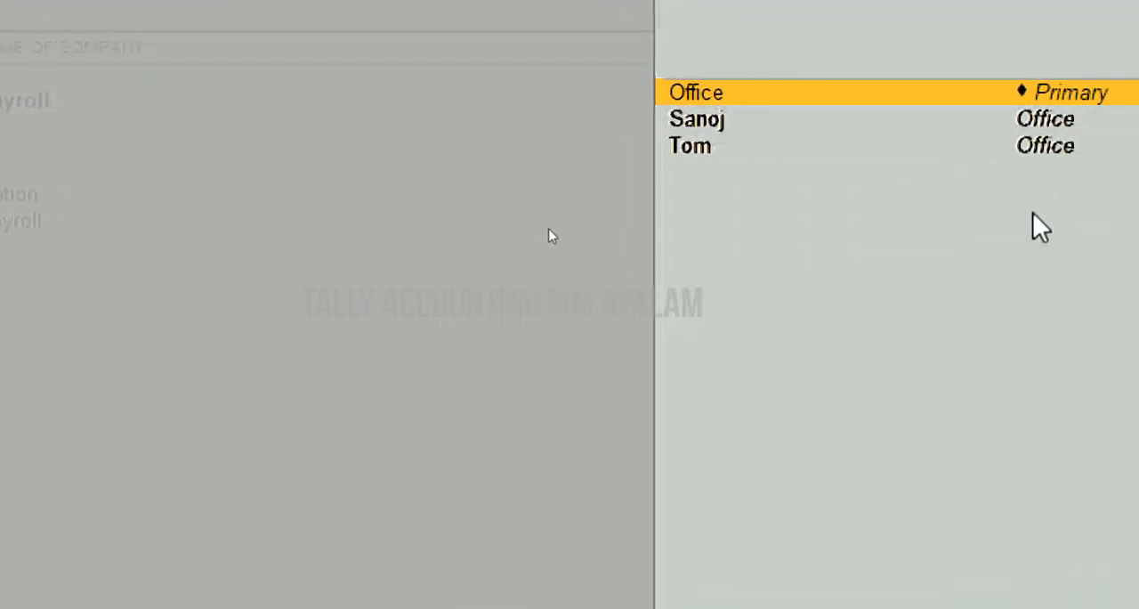
key(Down)
key(Return)
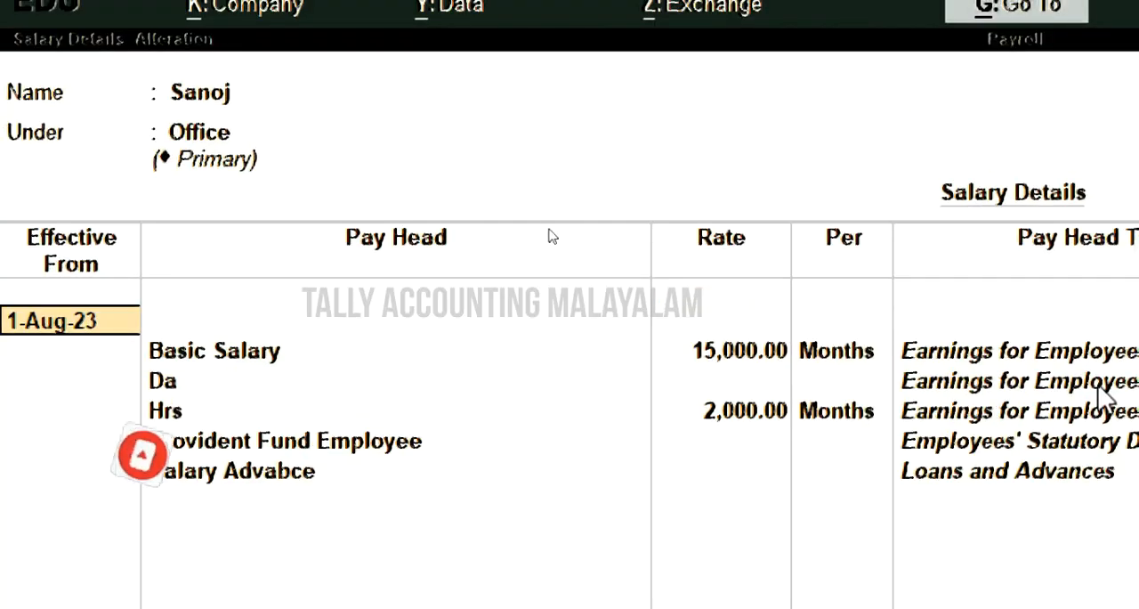
key(Down)
key(Down)
key(Return)
key(Return)
key(Return)
key(Return)
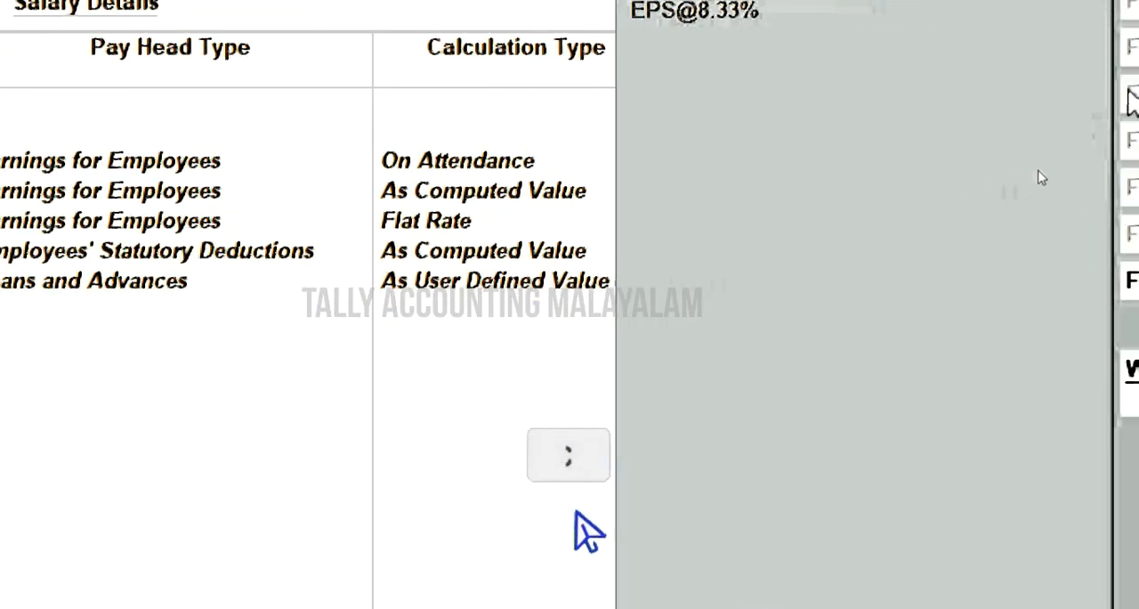
key(Down)
key(Down)
key(Return)
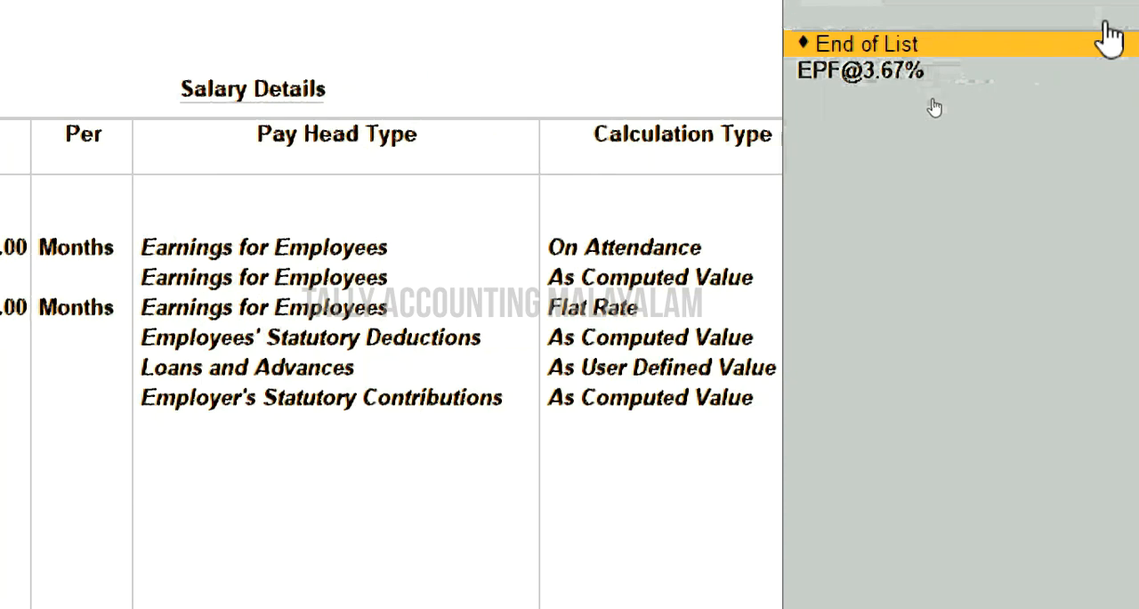
key(Down)
key(Return)
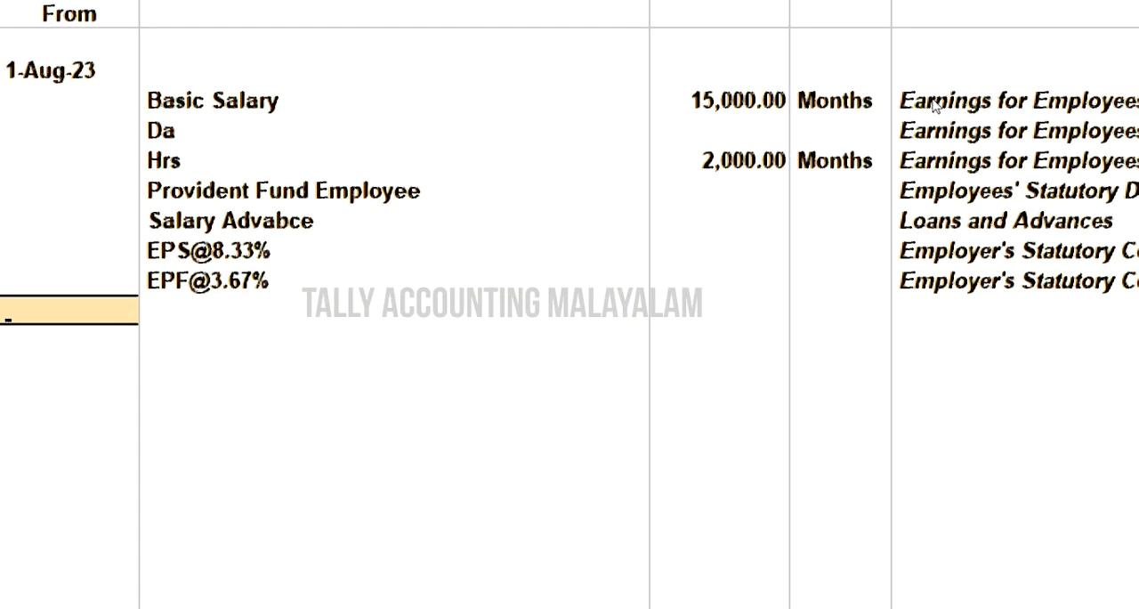
key(Return)
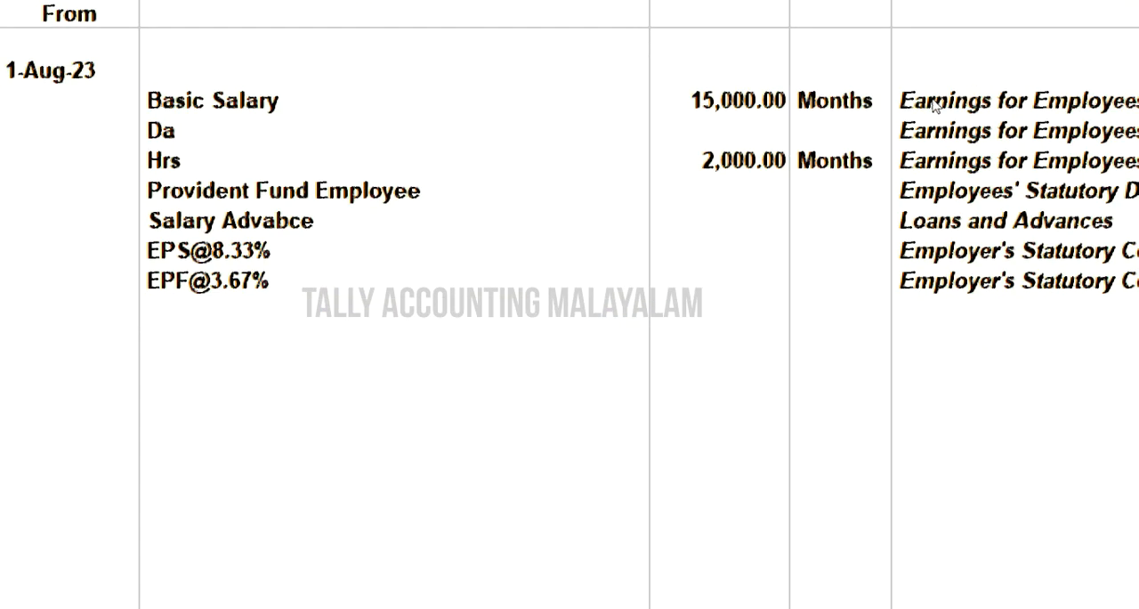
key(Return)
key(Down)
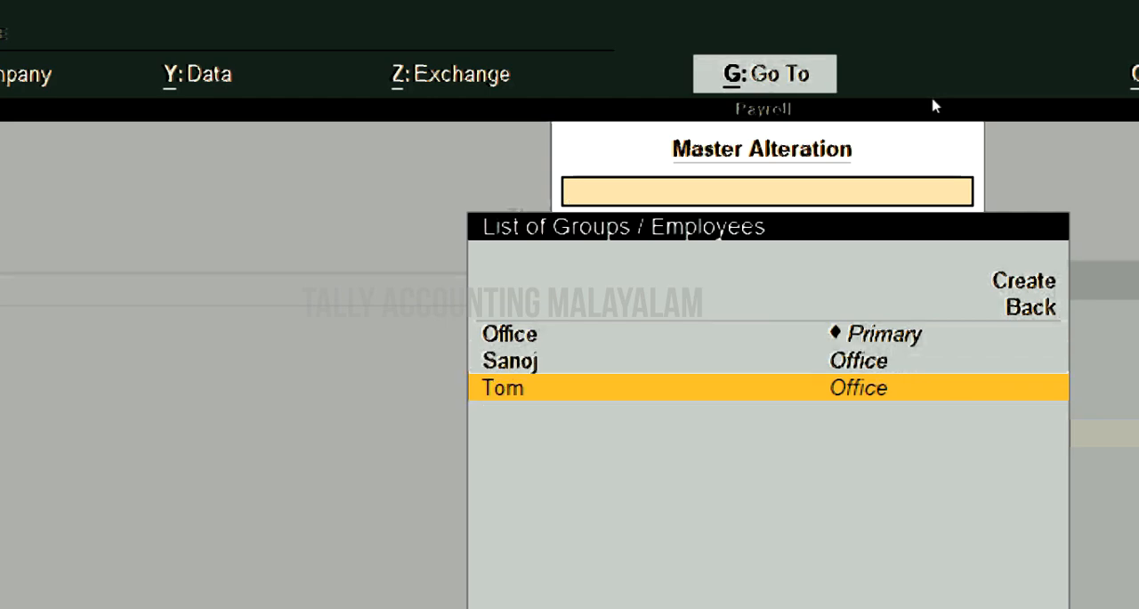
key(Return)
key(Return)
key(Down)
key(Return)
key(Return)
key(Return)
key(Return)
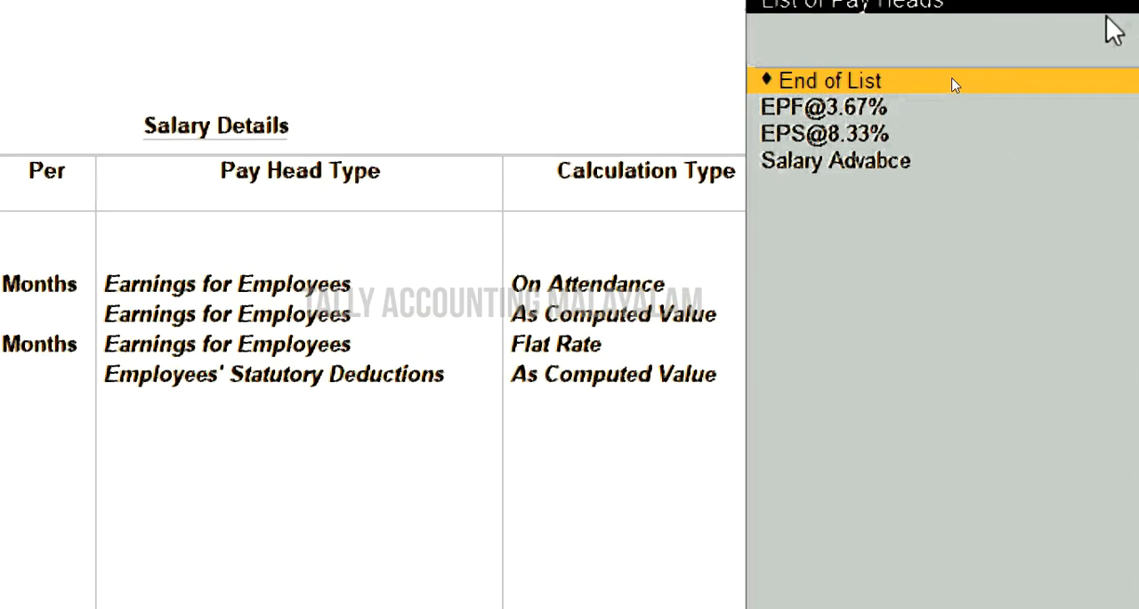
key(Down)
key(Down)
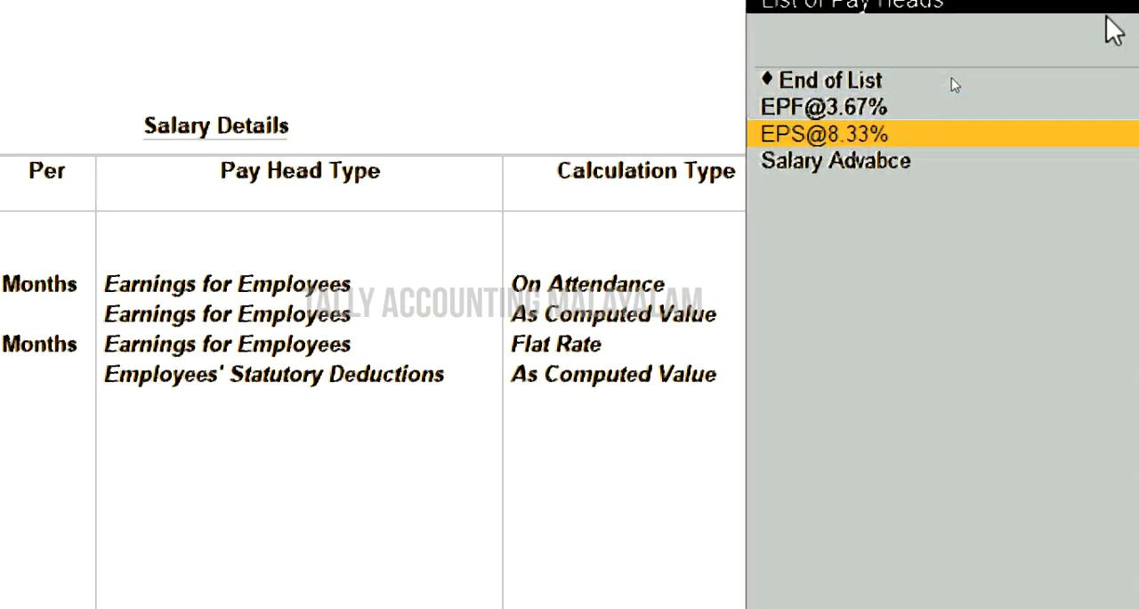
key(Return)
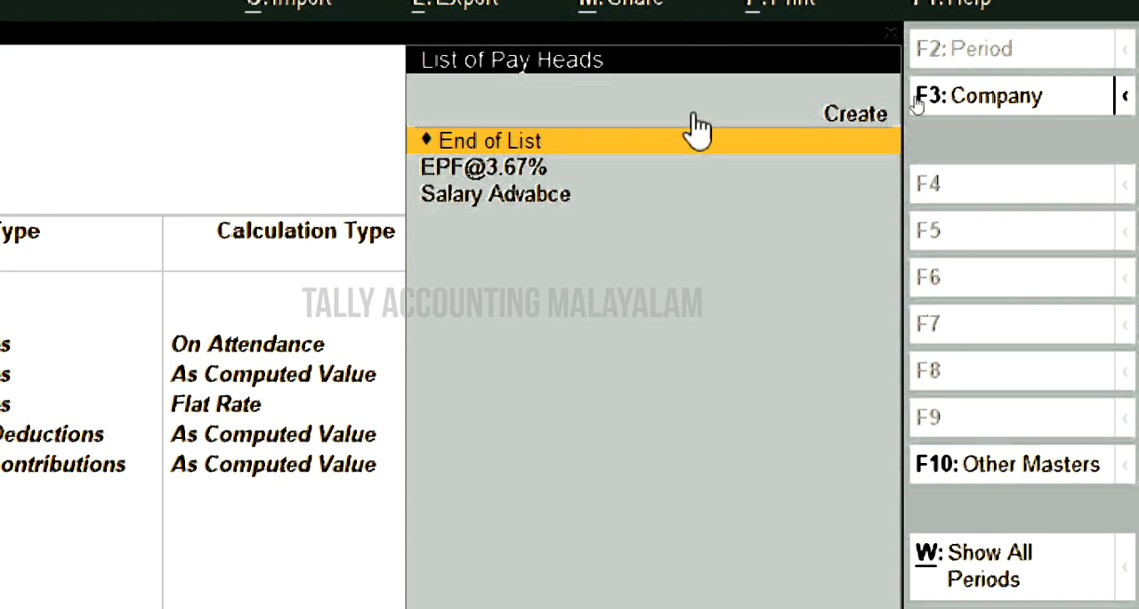
key(Down)
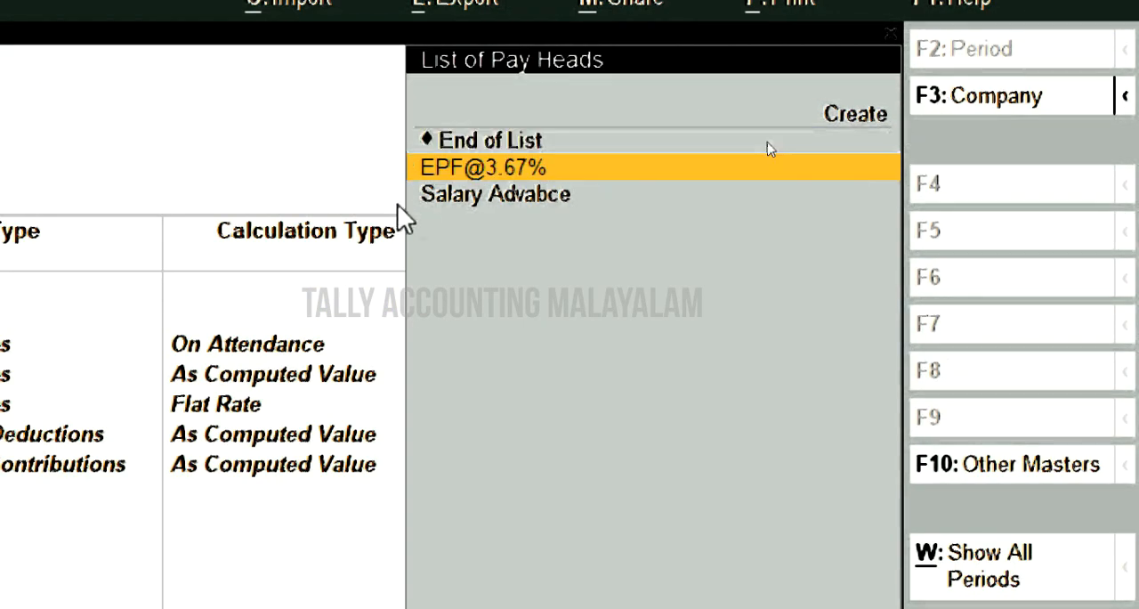
key(Return)
key(Return)
key(Return)
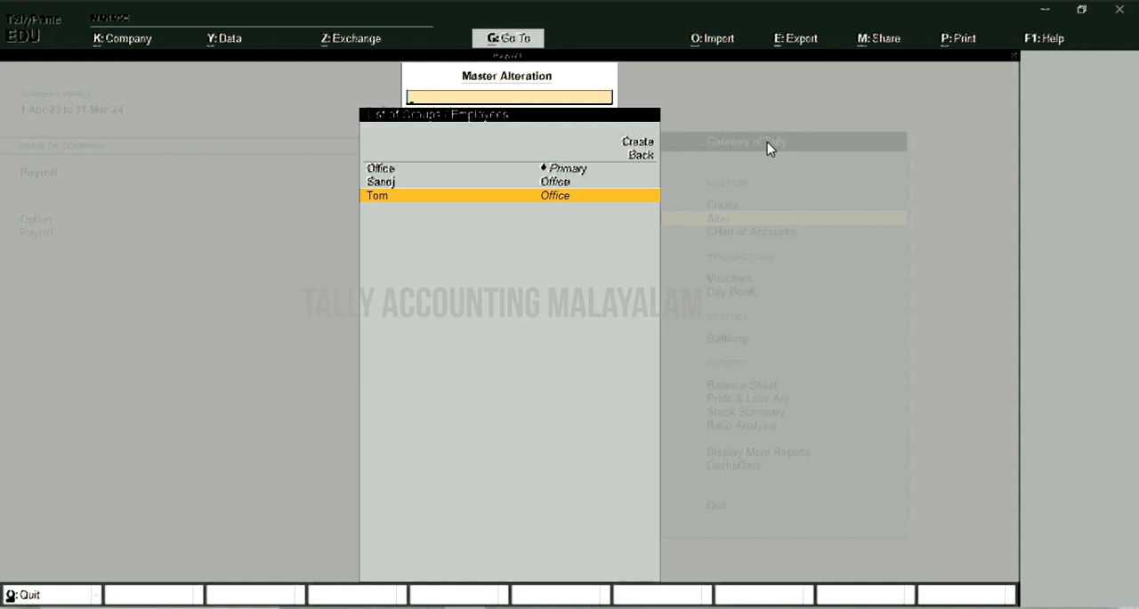
- Leave master alteration and start a new voucher of the Payroll type
key(Escape)
key(Escape)
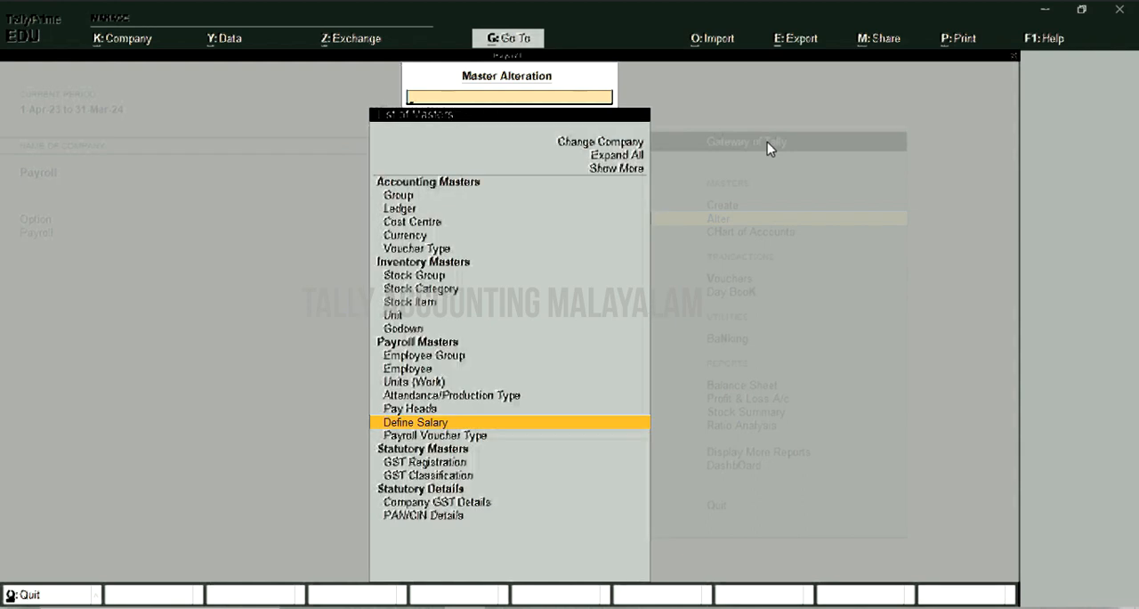
key(v)
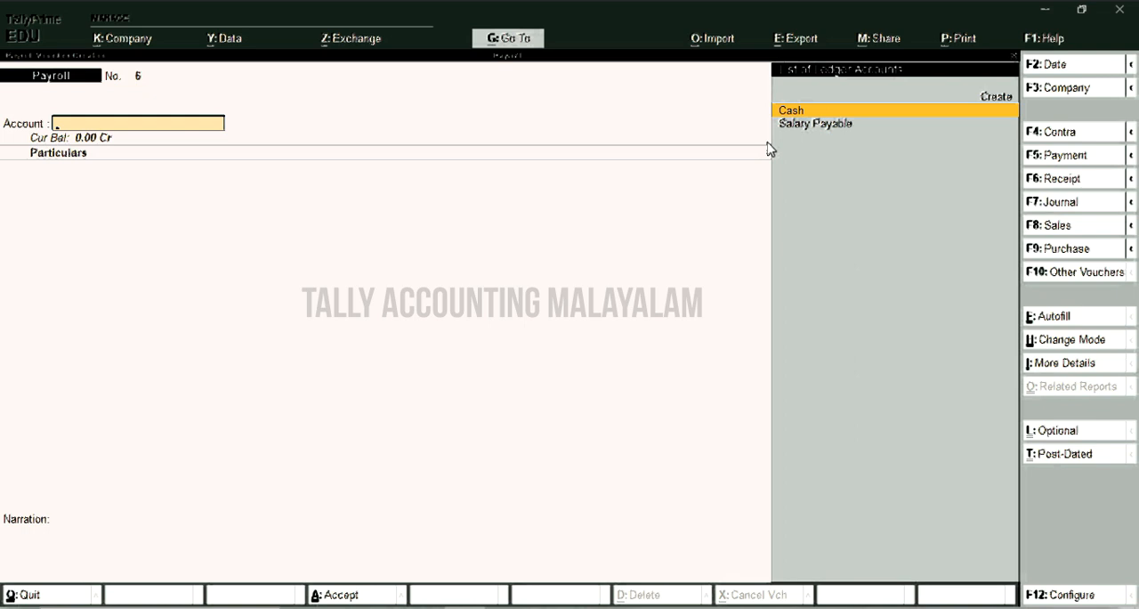
click(1057, 280)
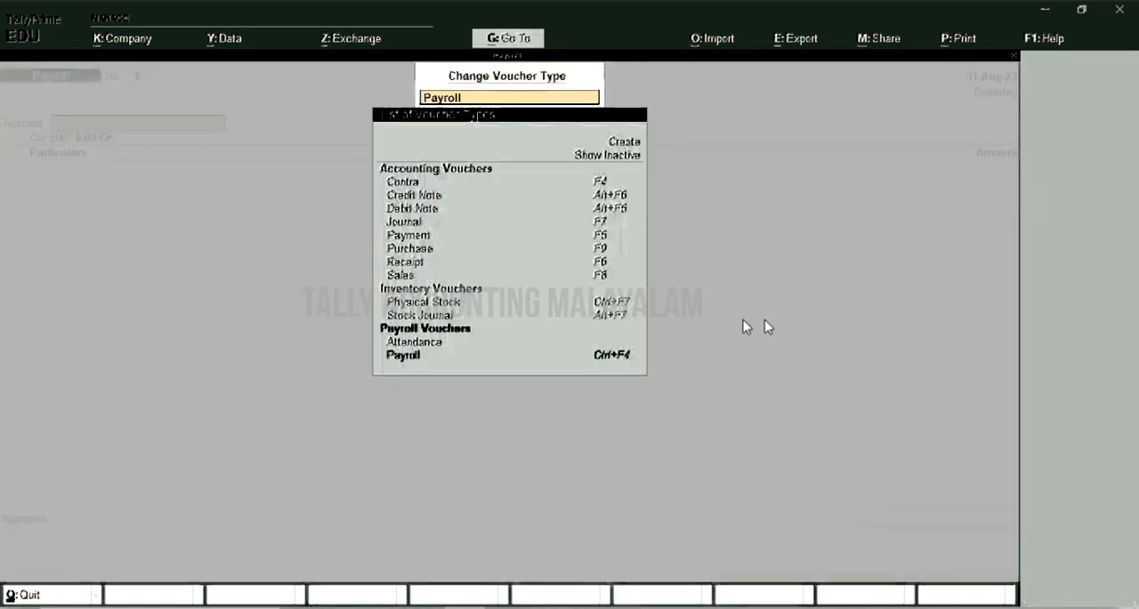
click(402, 355)
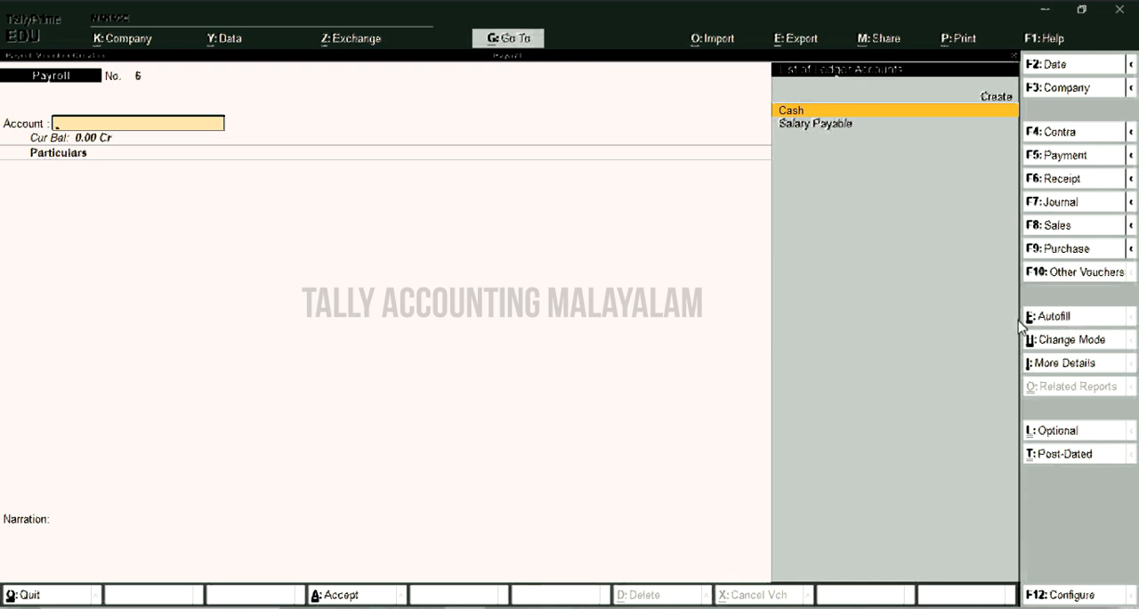
- Start a Payroll Autofill for PF Contribution covering 1-8-2023 to 31-8-2023
click(1063, 323)
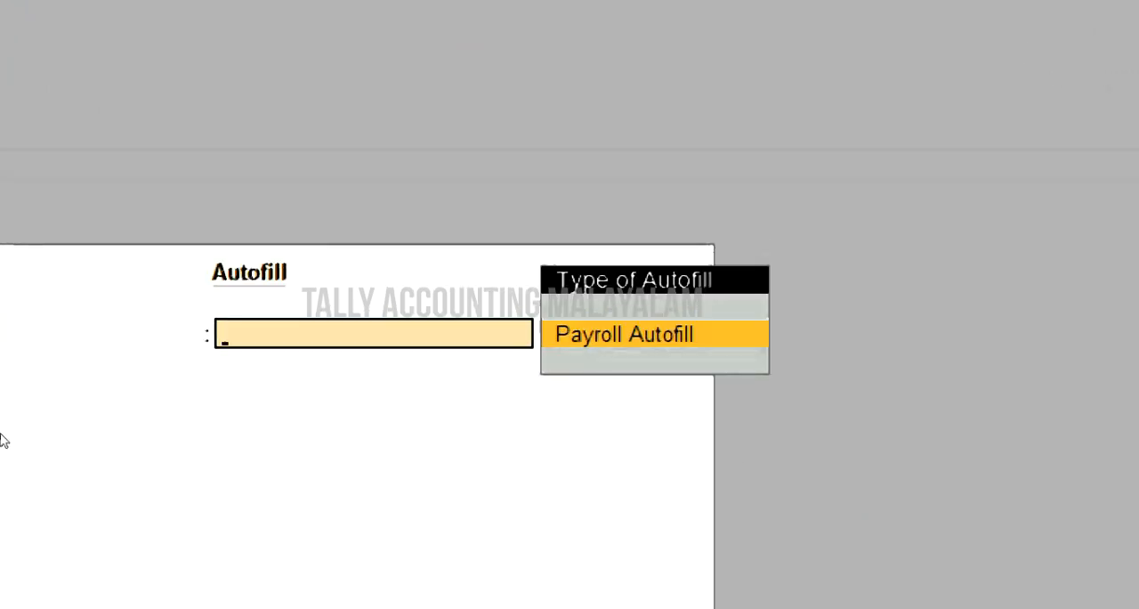
key(Return)
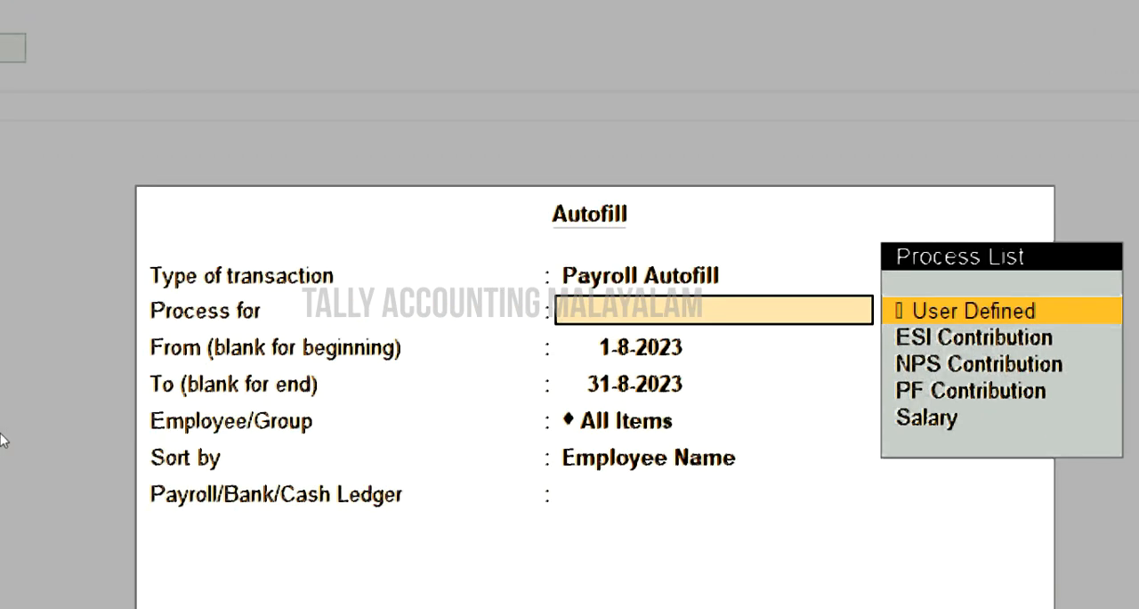
key(Down)
key(Down)
key(Down)
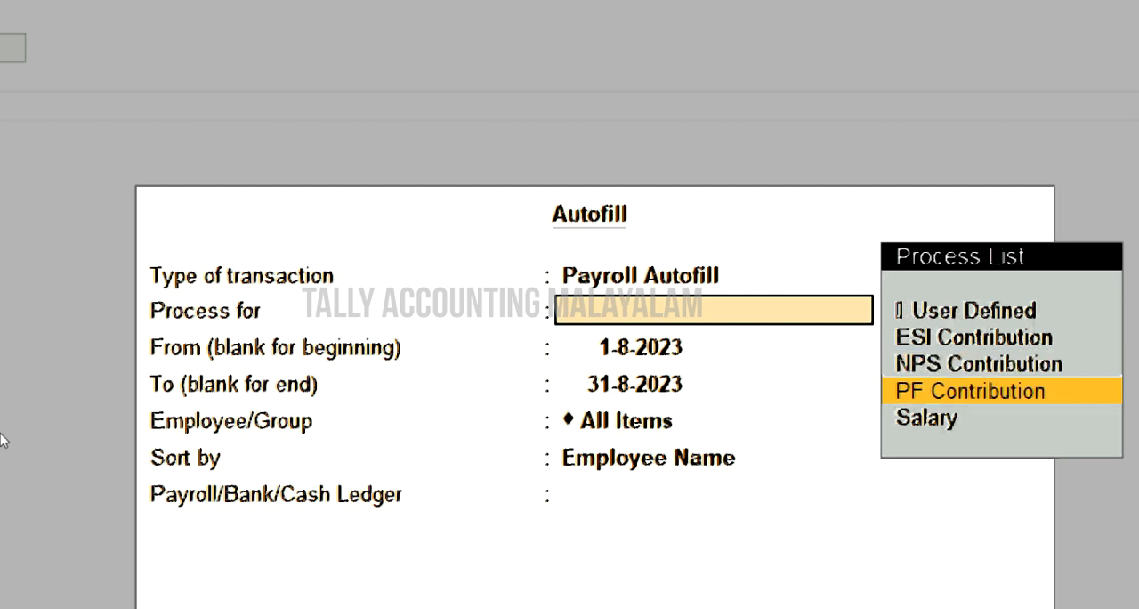
key(Return)
key(Return)
key(Return)
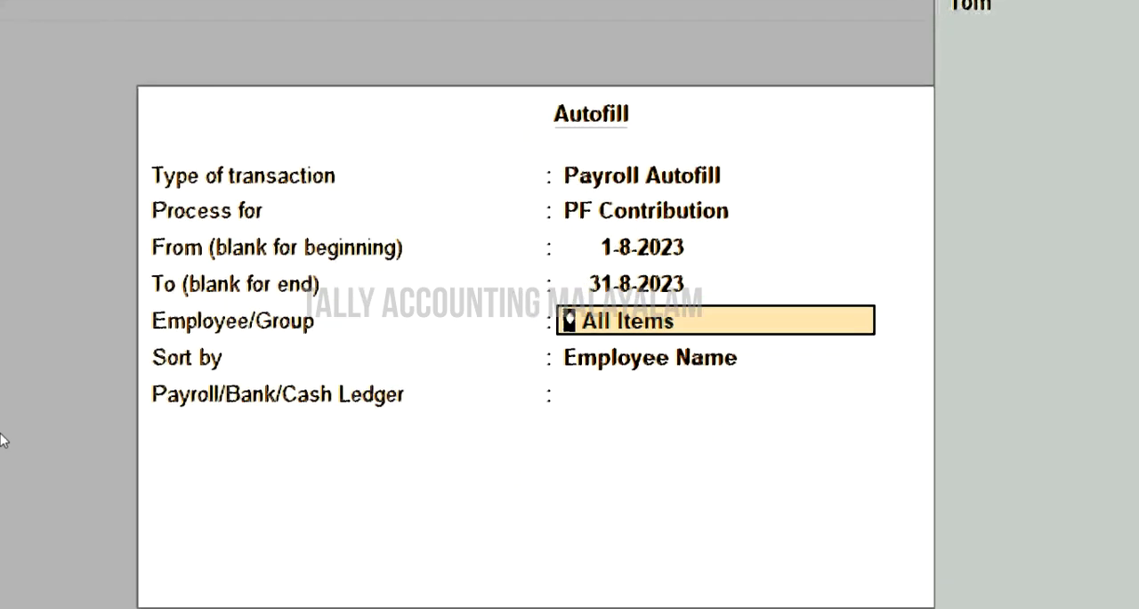
- Limit the autofill to the Office employee group and sort it by Employee Name
key(Down)
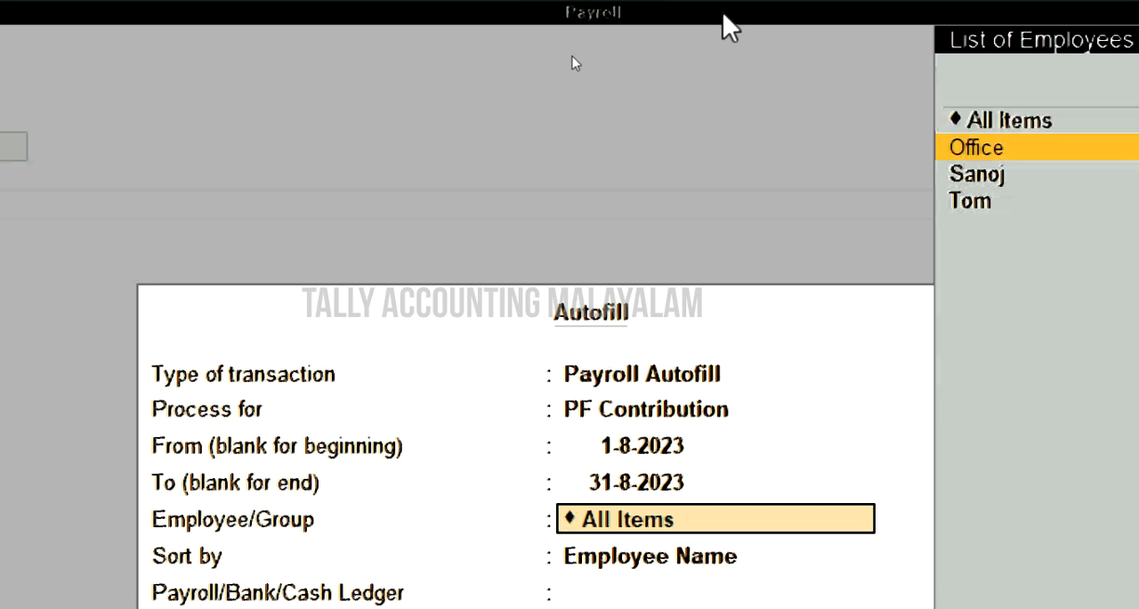
key(Return)
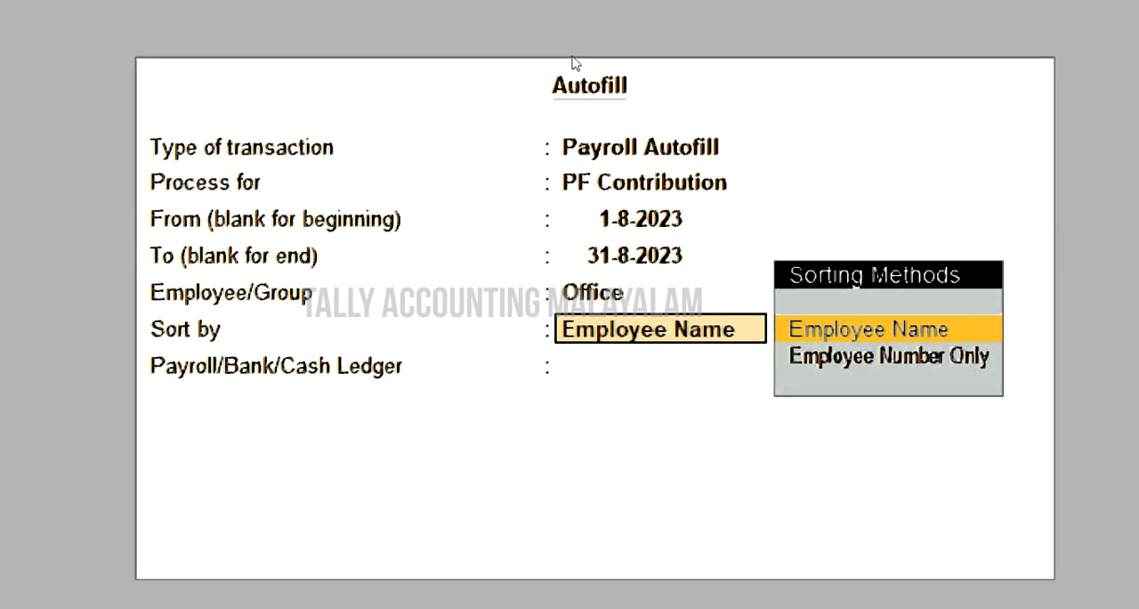
key(Return)
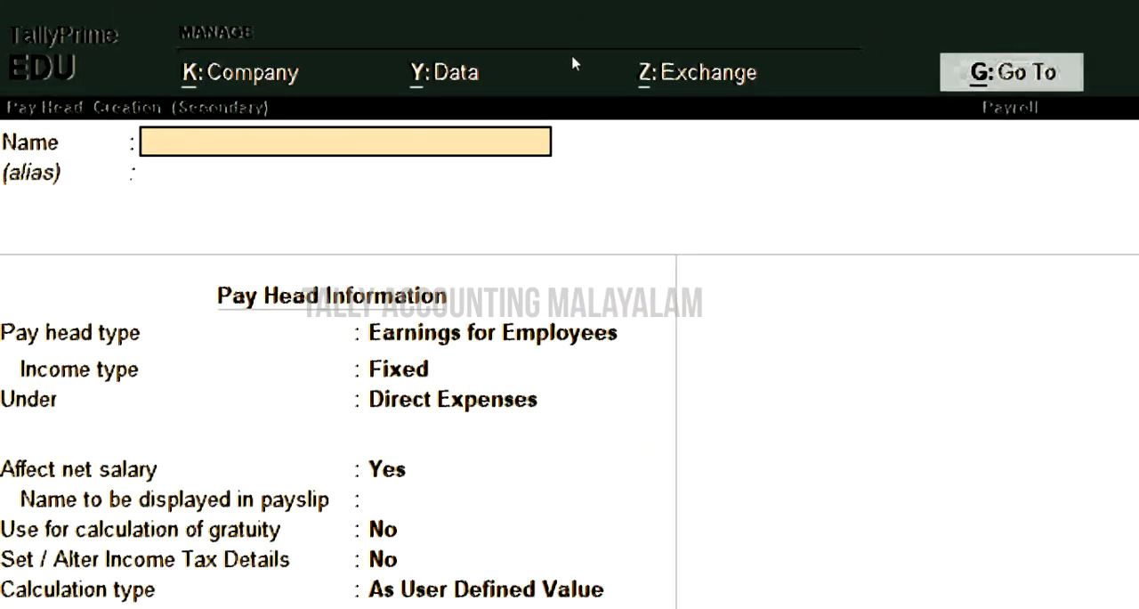
- Create a pay head named Pf Payable with pay head type Not Applicable as the payroll ledger, leaving its alias empty
text(Pf Payabl)
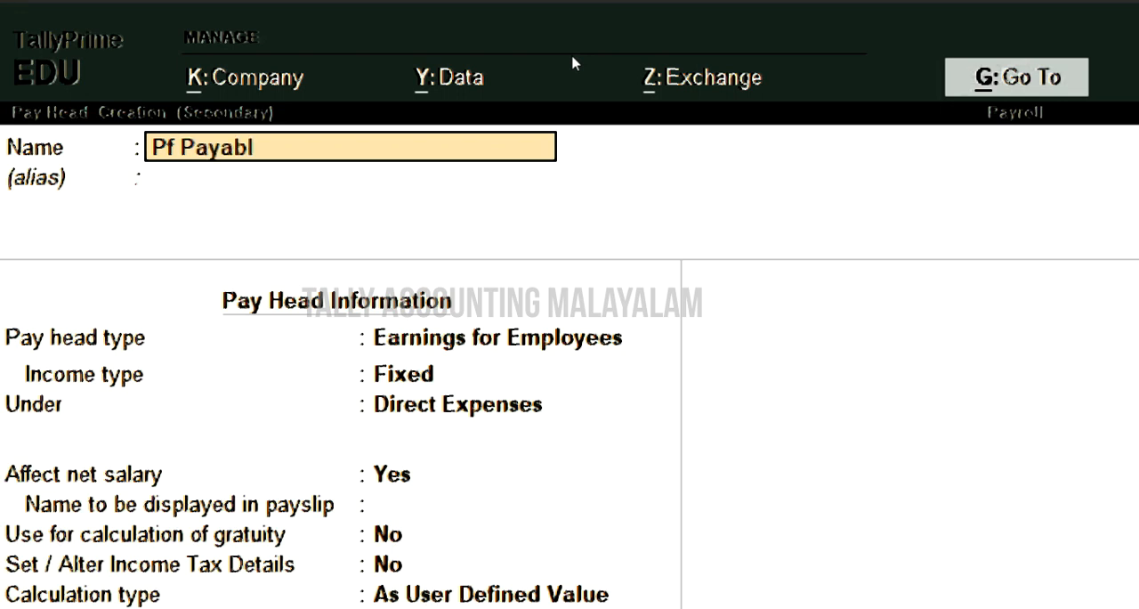
key(Return)
key(Return)
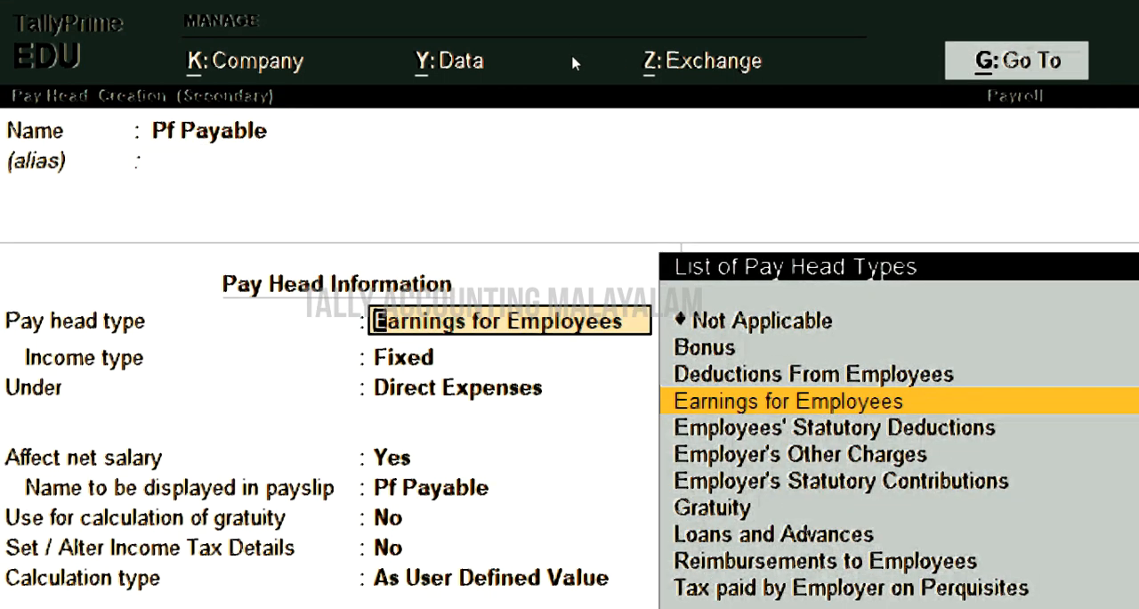
key(Up)
key(Up)
key(Up)
key(Return)
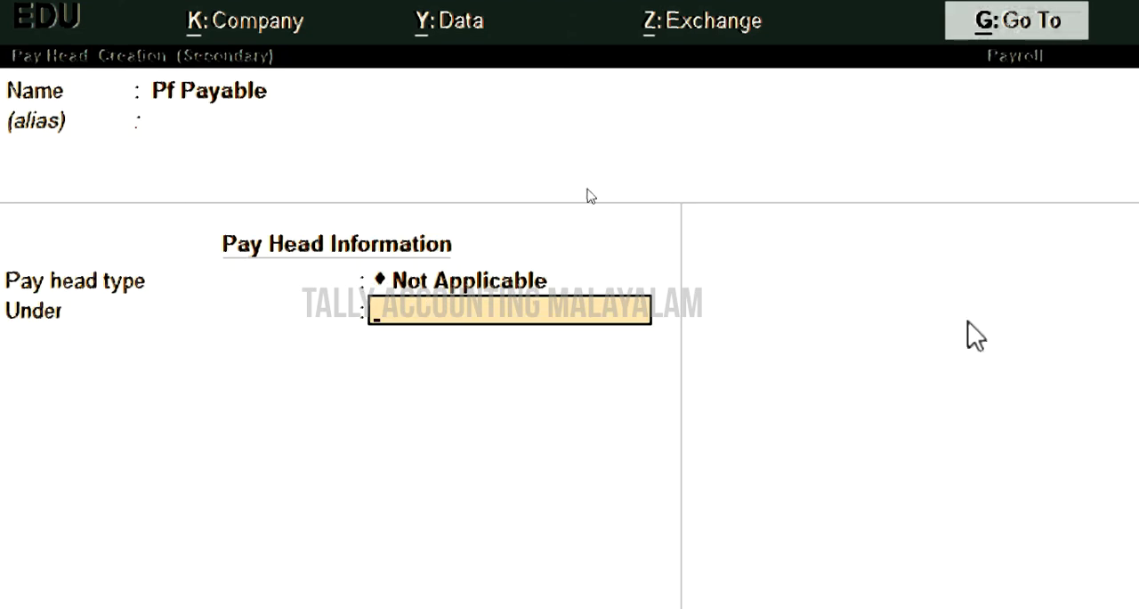
key(Return)
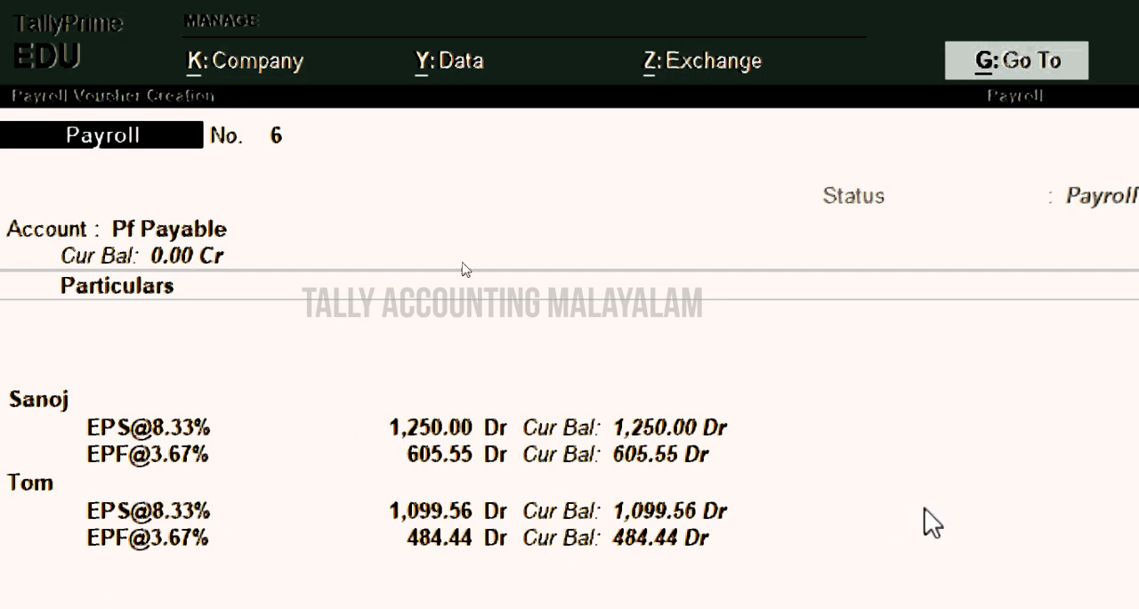
- Save the autofilled PF contribution payroll voucher with Pf Payable as its account
key(Return)
key(Return)
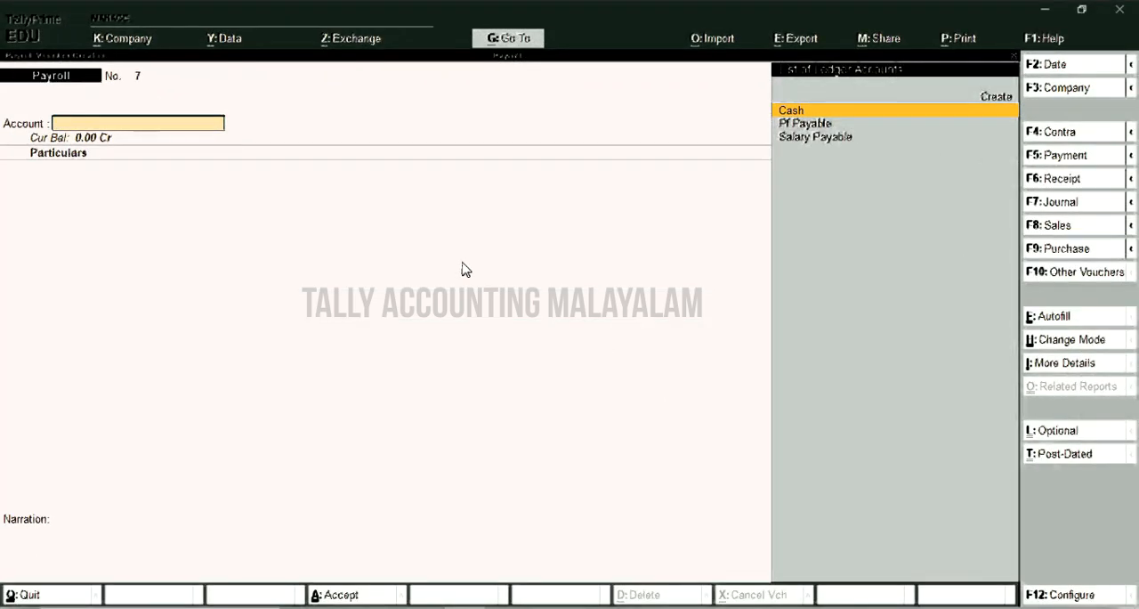
- Leave payroll voucher creation and open the Payroll Reports among the additional display reports
key(Escape)
key(y)
key(Down)
key(Down)
key(Down)
key(Down)
key(Down)
key(Down)
key(Down)
key(Return)
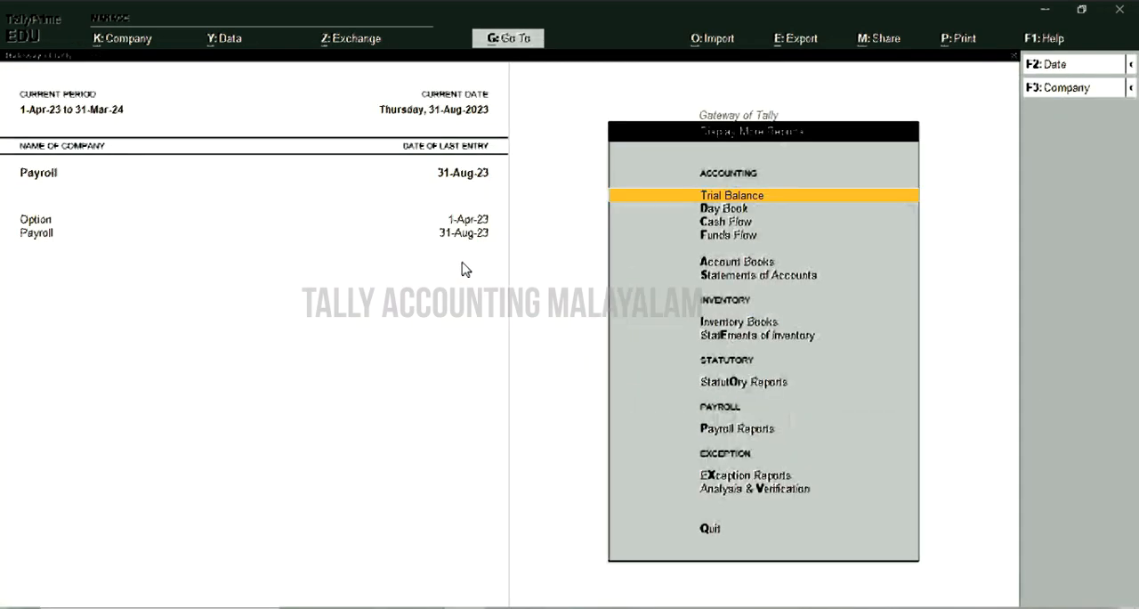
key(Down)
key(Down)
key(Down)
key(Down)
key(Down)
key(Down)
key(Down)
key(Down)
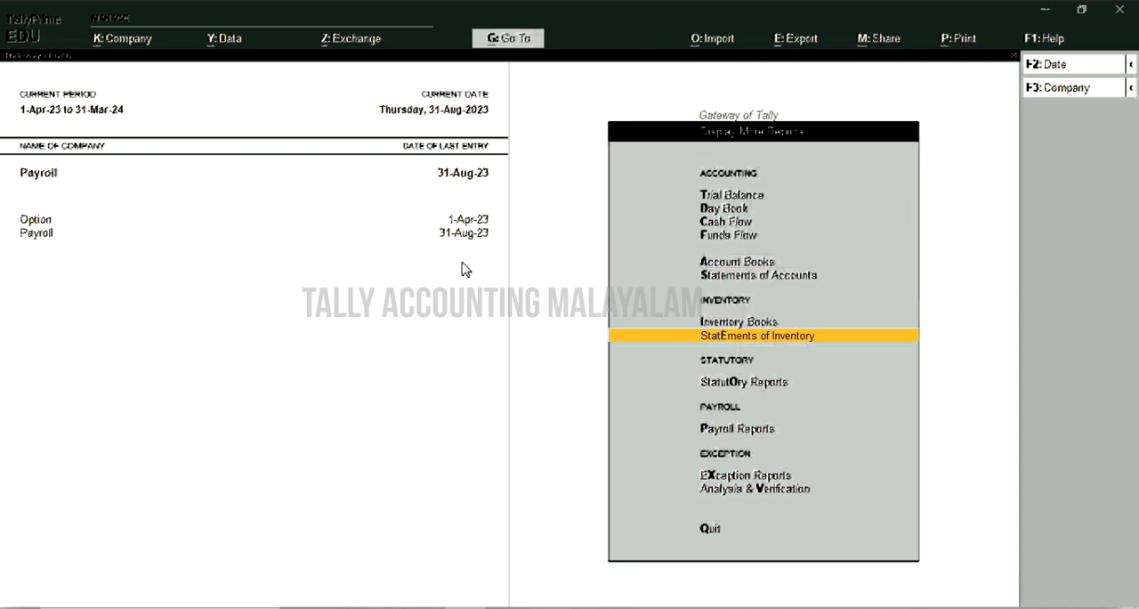
key(Down)
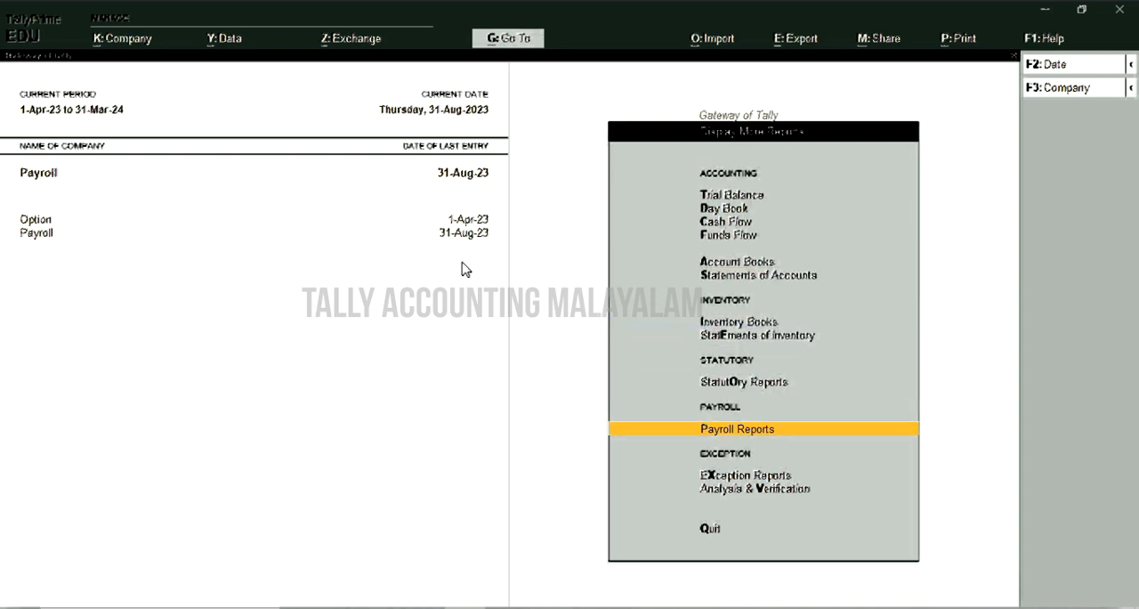
key(Return)
- View the pay slip of the first individual employee listed after the Office group, and close it
key(Return)
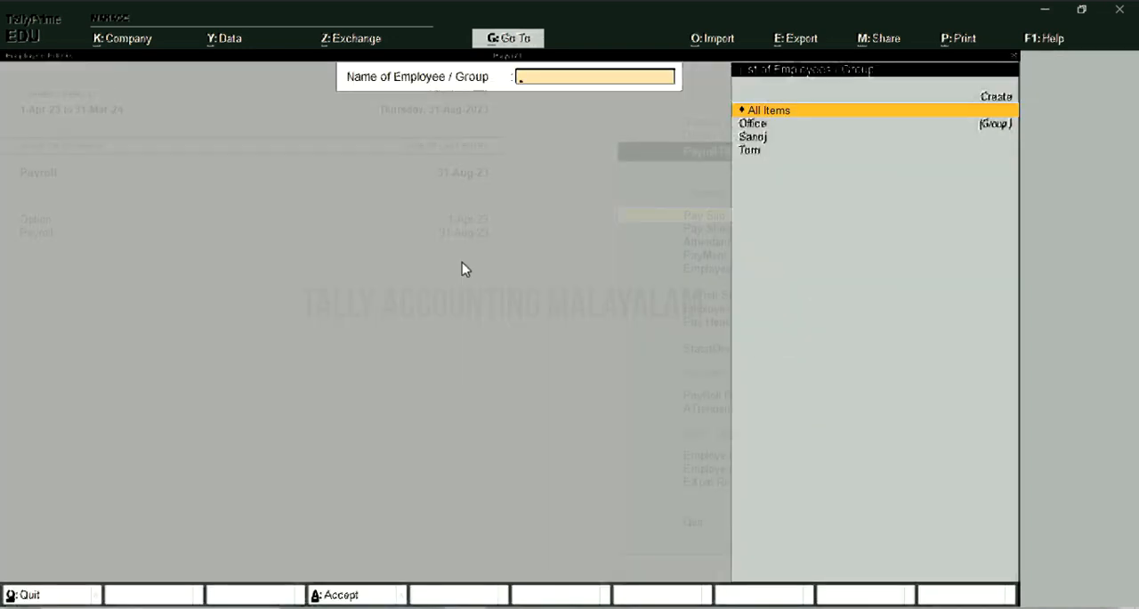
key(Down)
key(Down)
key(Return)
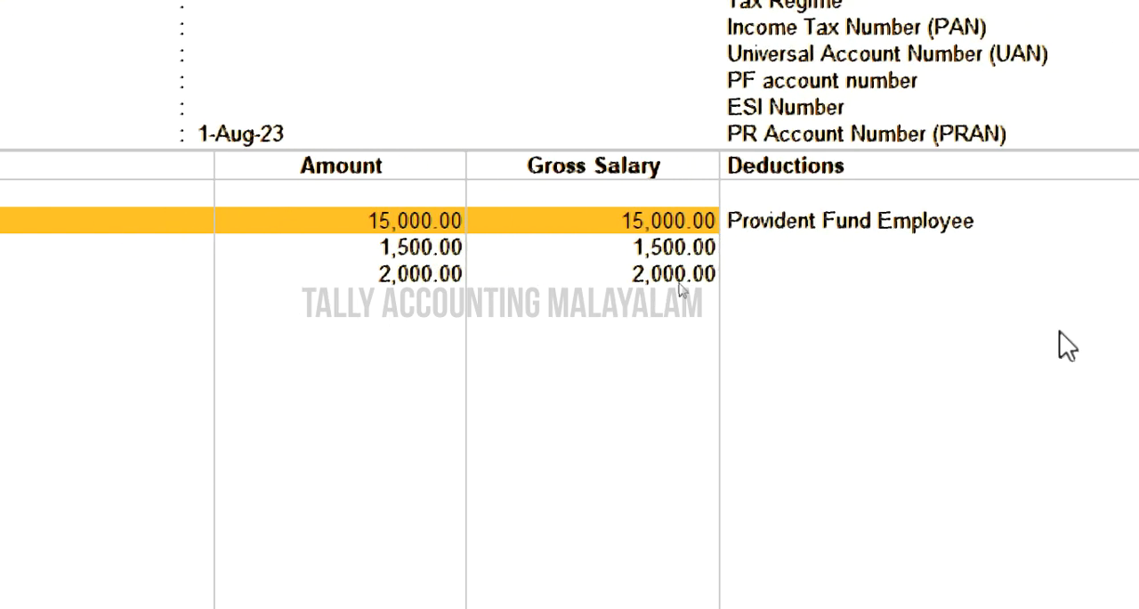
key(Escape)
- Open the Provident Fund forms and statements within the statutory payroll reports
key(Down)
key(Down)
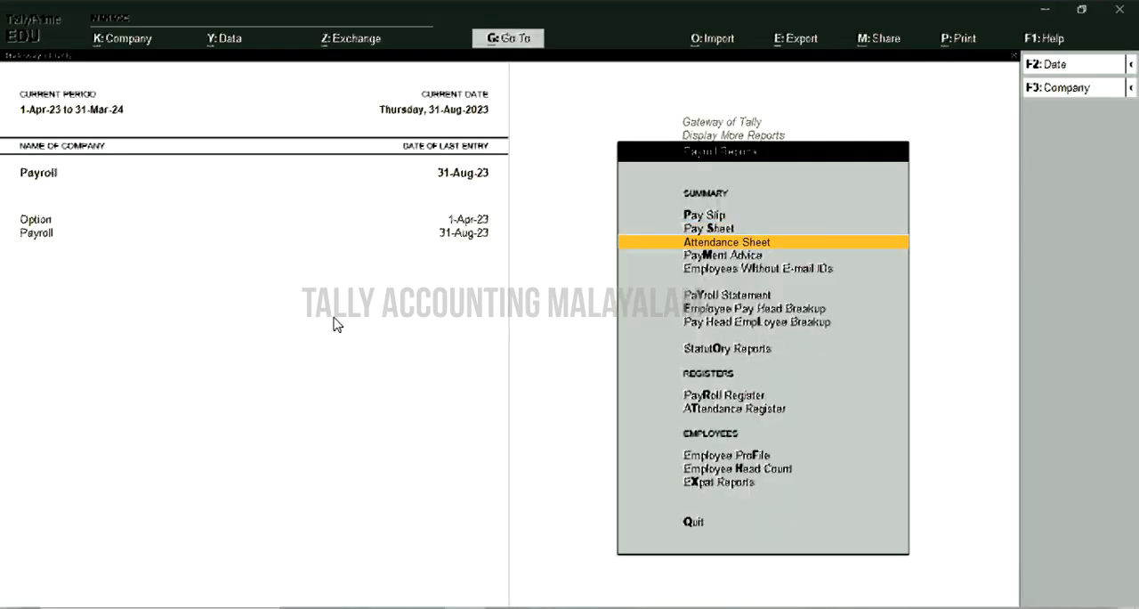
key(Down)
key(Down)
key(Down)
key(Down)
key(Down)
key(Down)
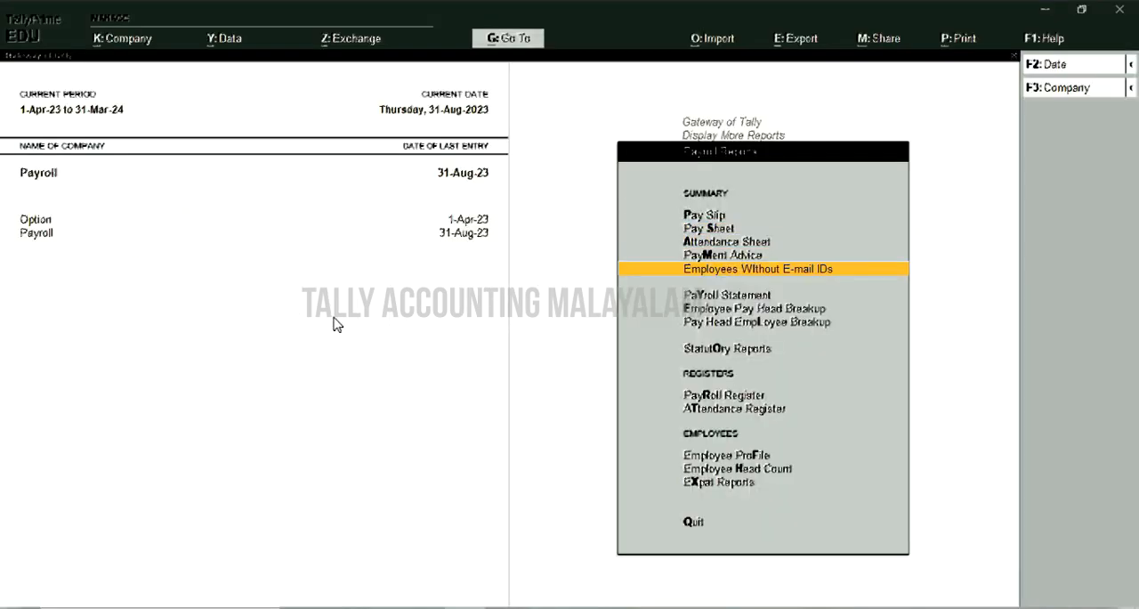
key(Return)
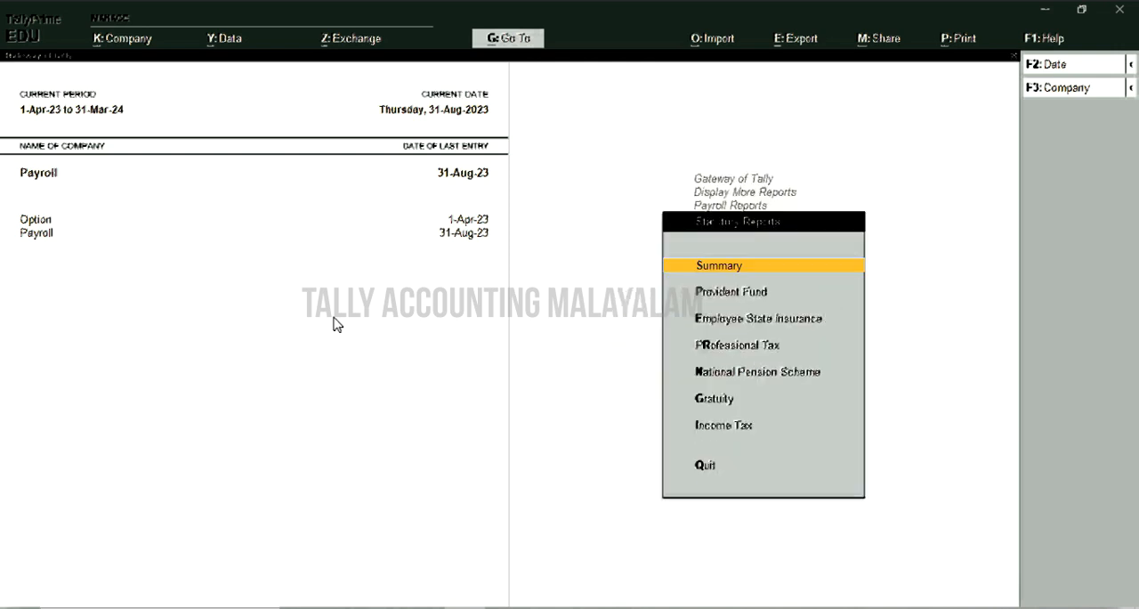
key(Down)
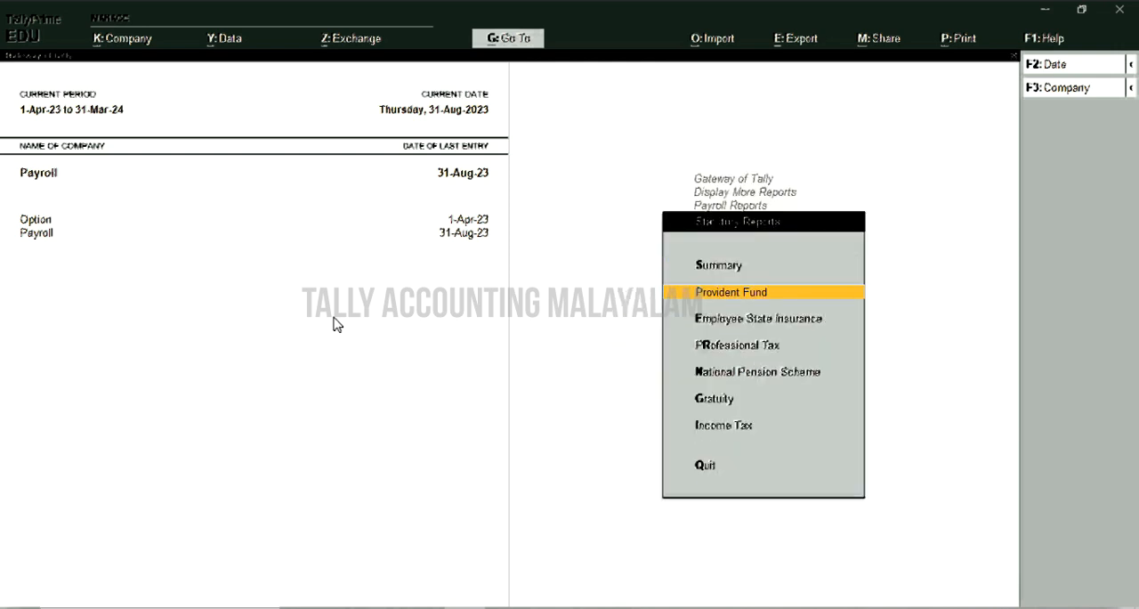
key(Return)
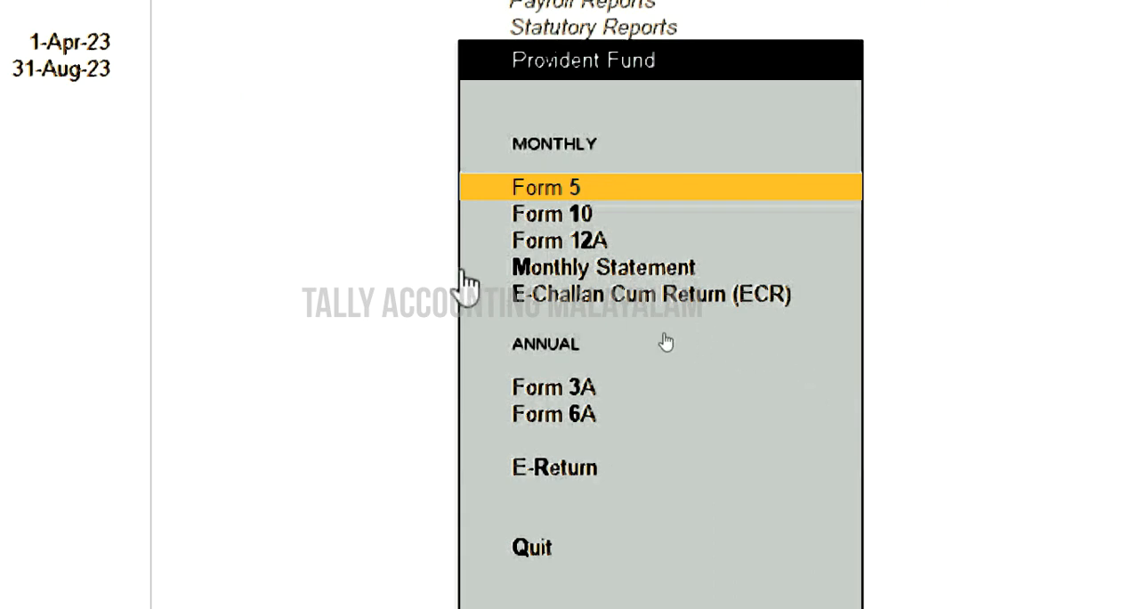
- Preview the Provident Fund Monthly Statement for 1-Aug-23 to 31-Aug-23 covering All Items, and close it
key(Down)
key(Down)
key(Down)
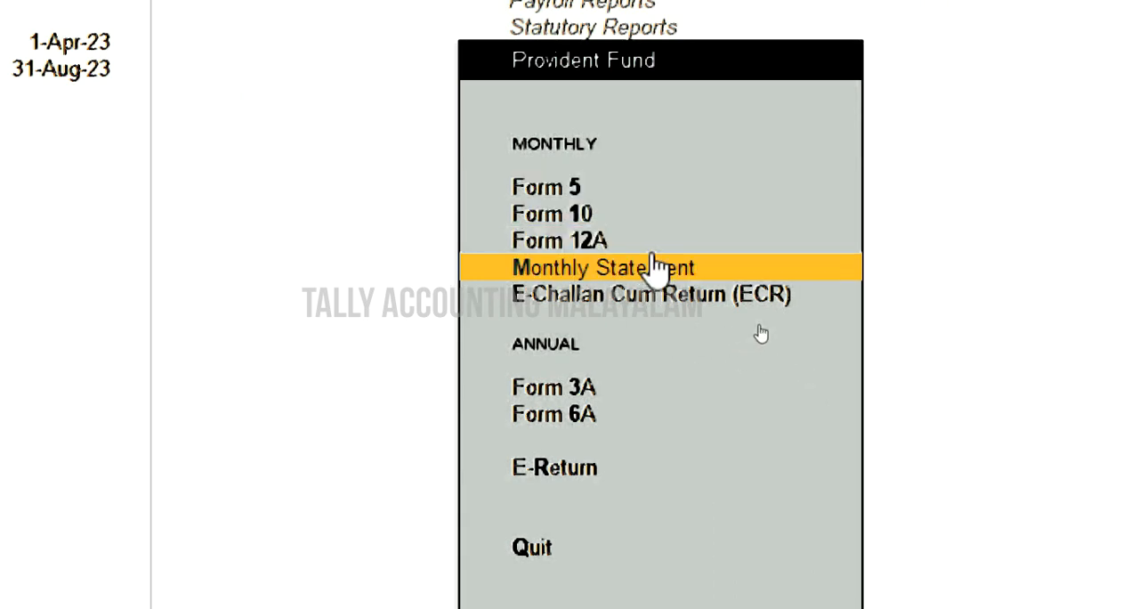
click(652, 258)
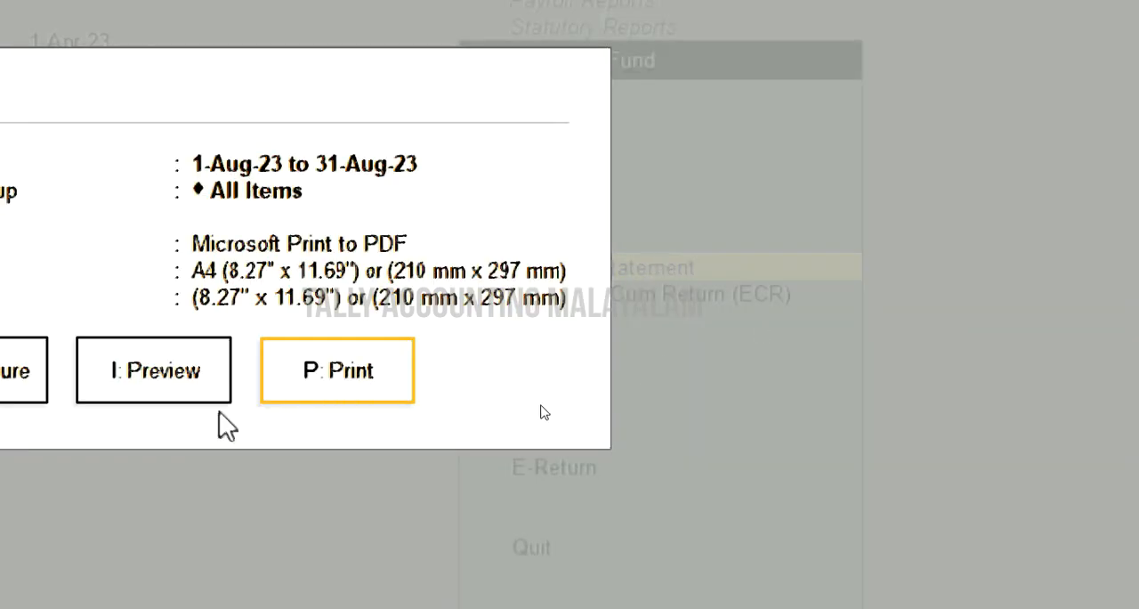
click(153, 378)
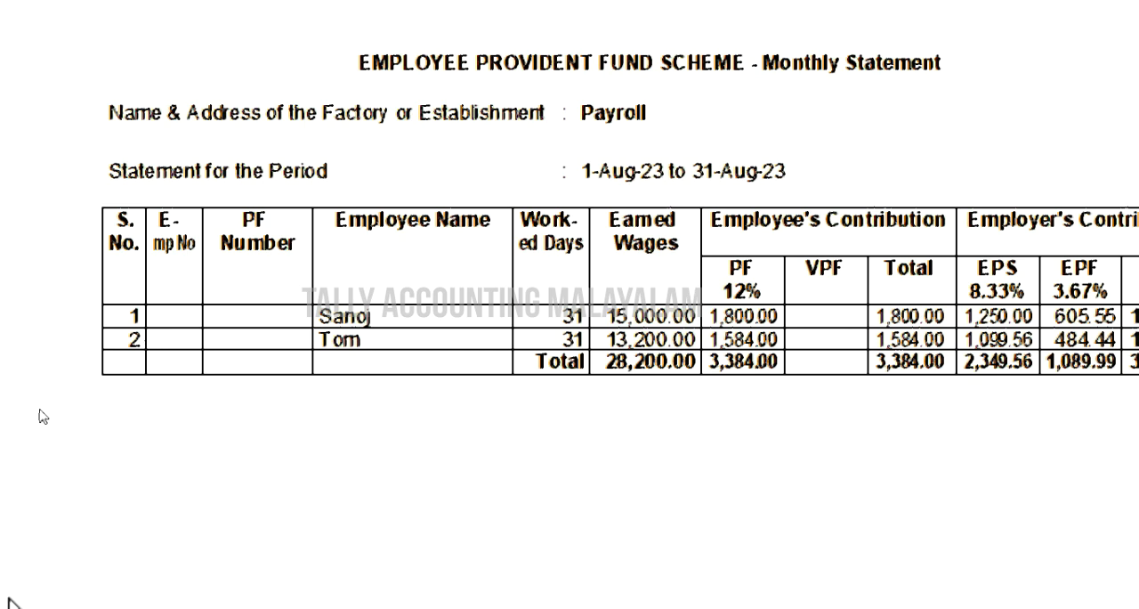
key(Escape)
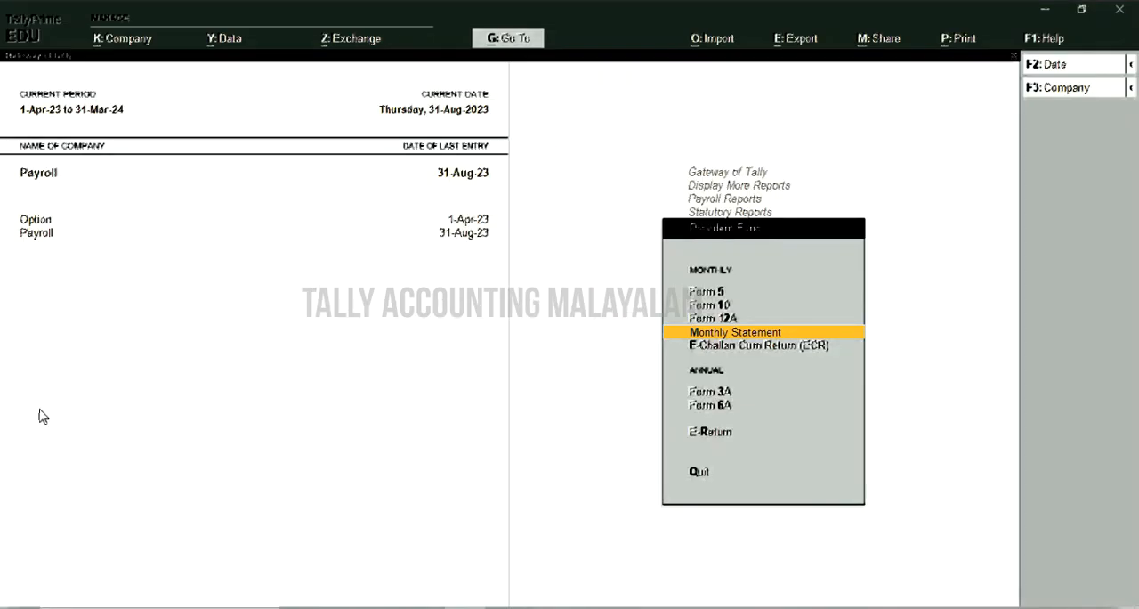
- Preview Provident Fund Form 5 for 1-Aug-23 to 31-Aug-23 covering All Items
key(Up)
key(Up)
key(Up)
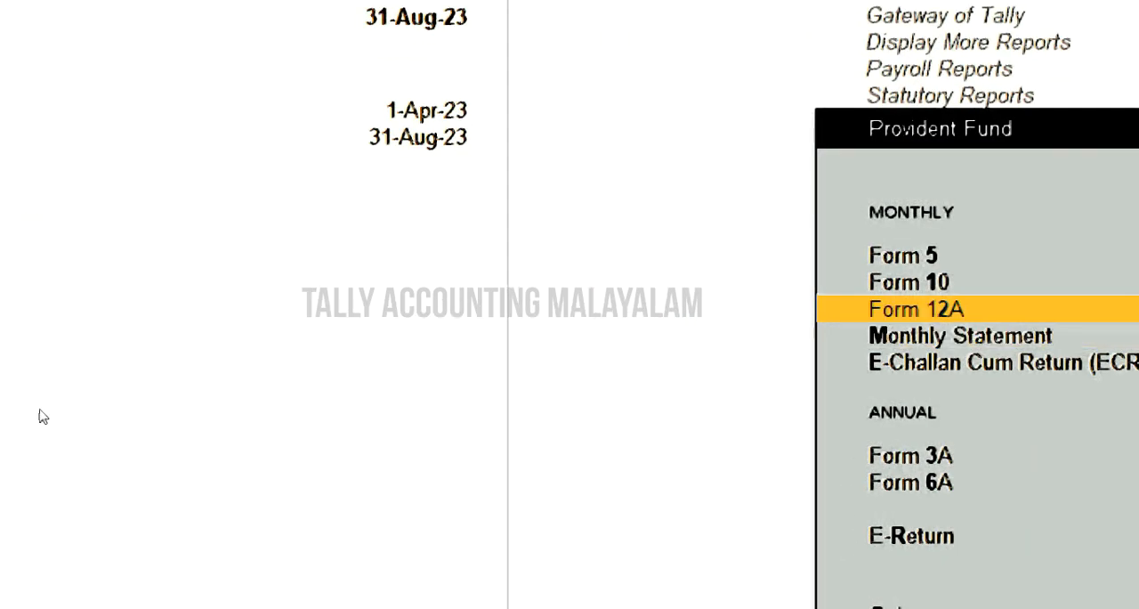
key(Return)
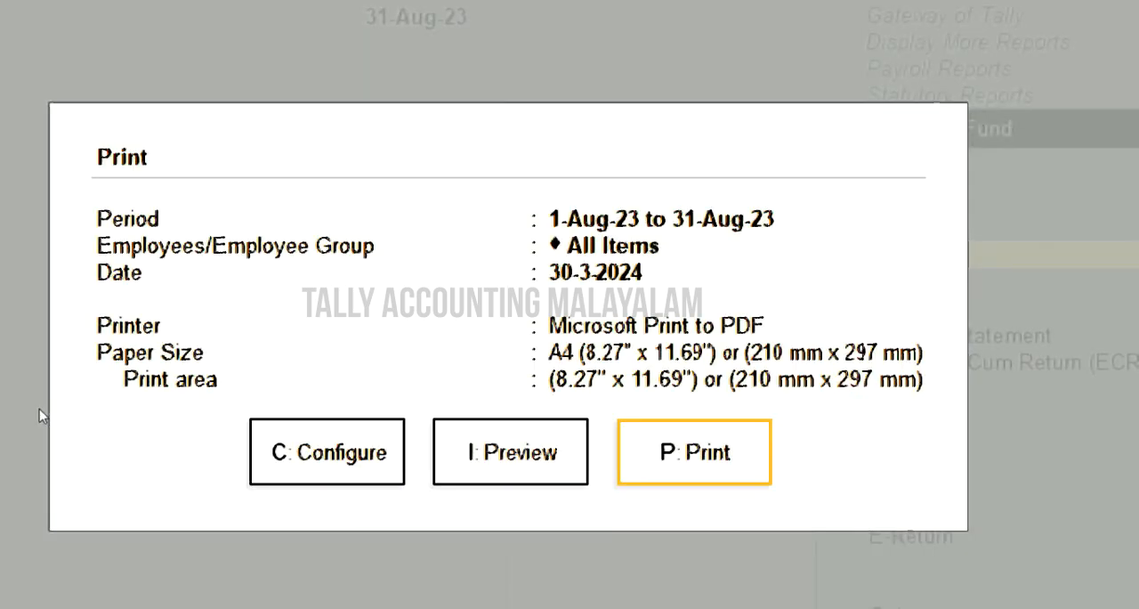
click(496, 477)
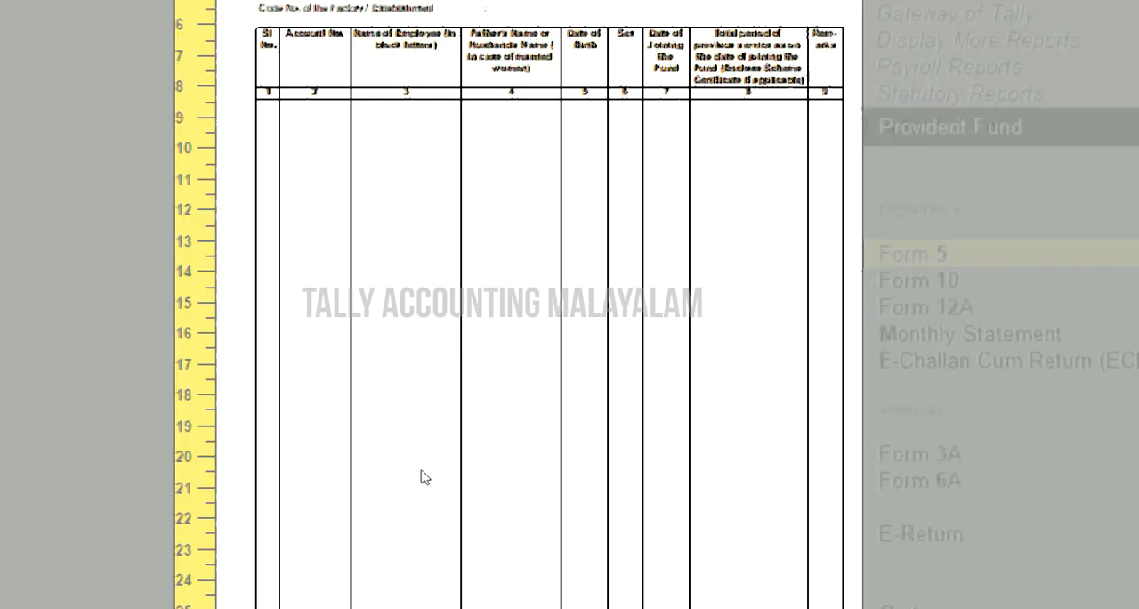